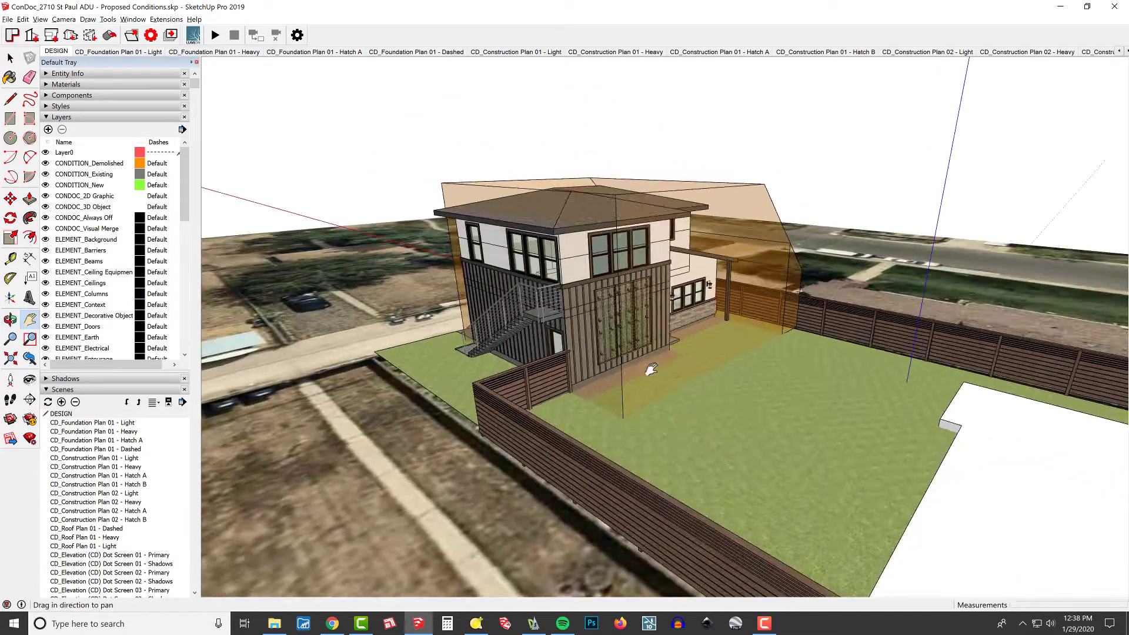
# Delete the translucent orange massing box and the satellite terrain image
pyautogui.click(737, 266)
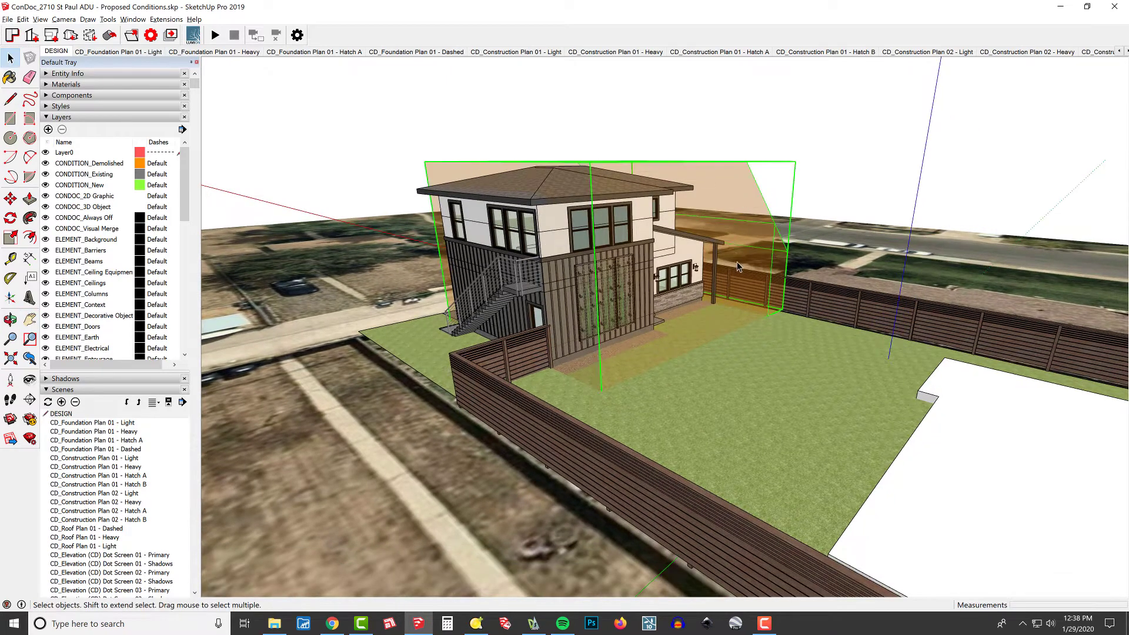
pyautogui.click(110, 76)
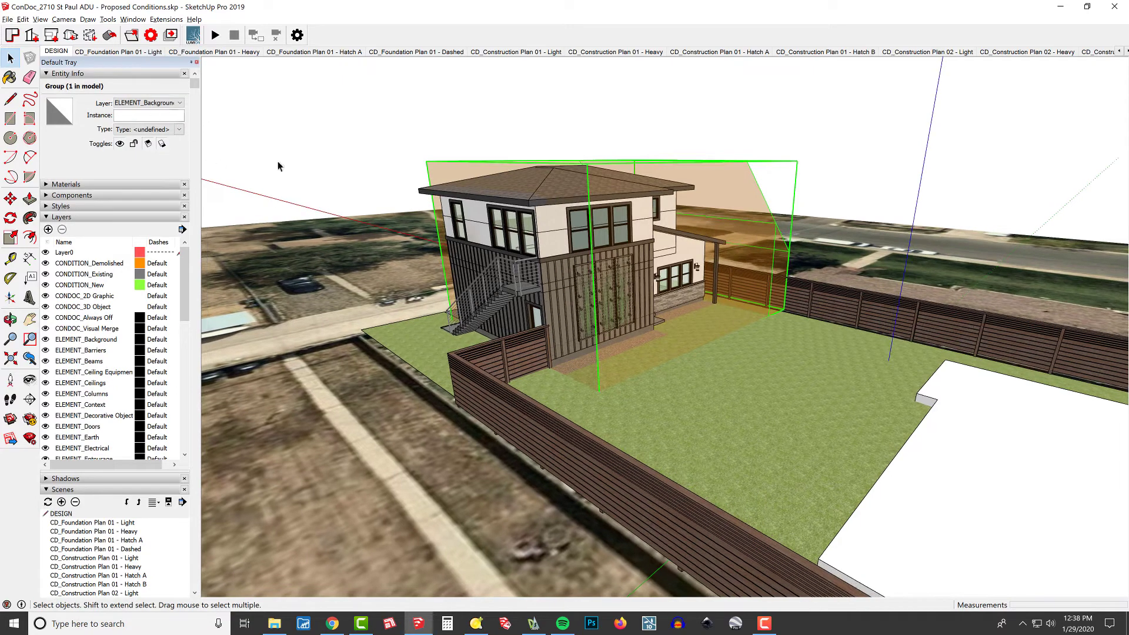
pyautogui.press('Delete')
pyautogui.click(761, 319)
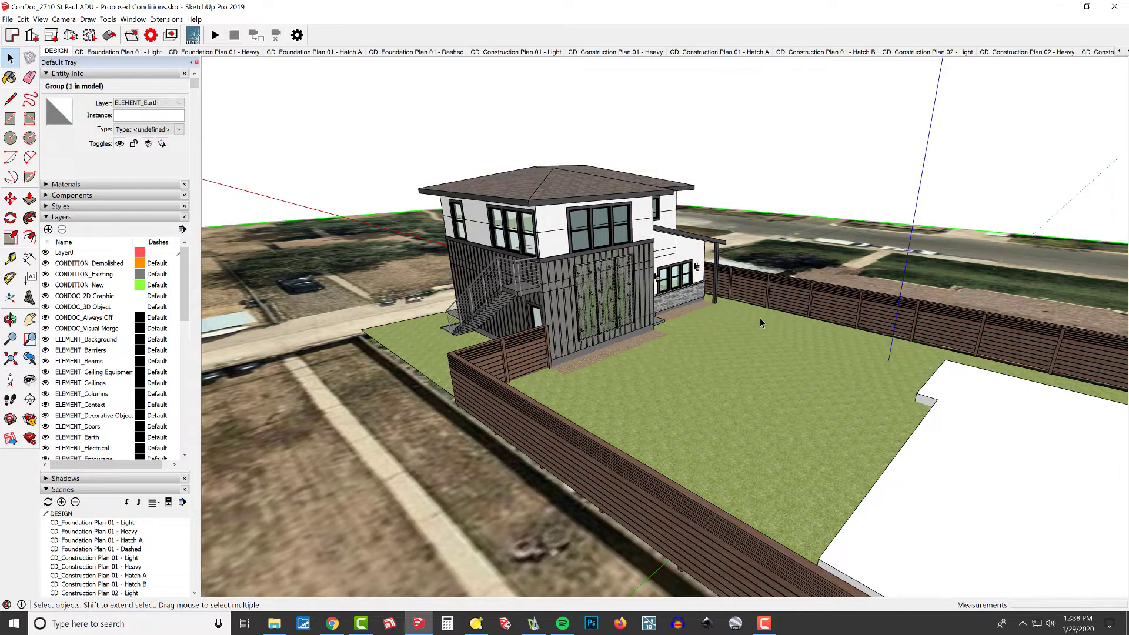
pyautogui.press('Delete')
# Delete the grass group, the yard fence and the white outline shape
pyautogui.scroll(-3, 762, 320)
pyautogui.click(774, 360)
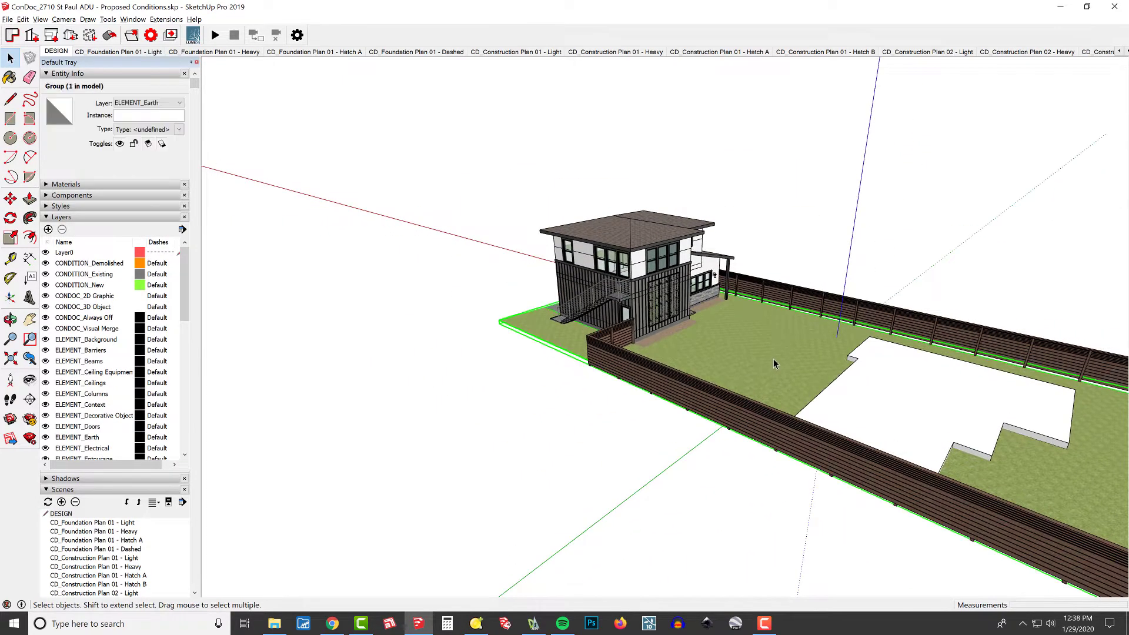
pyautogui.press('Delete')
pyautogui.click(839, 347)
pyautogui.press('Delete')
pyautogui.click(876, 377)
pyautogui.press('Delete')
pyautogui.scroll(3, 731, 286)
pyautogui.moveTo(731, 286); pyautogui.dragTo(628, 256, button='middle')
pyautogui.scroll(5, 669, 256)
pyautogui.scroll(-2, 646, 254)
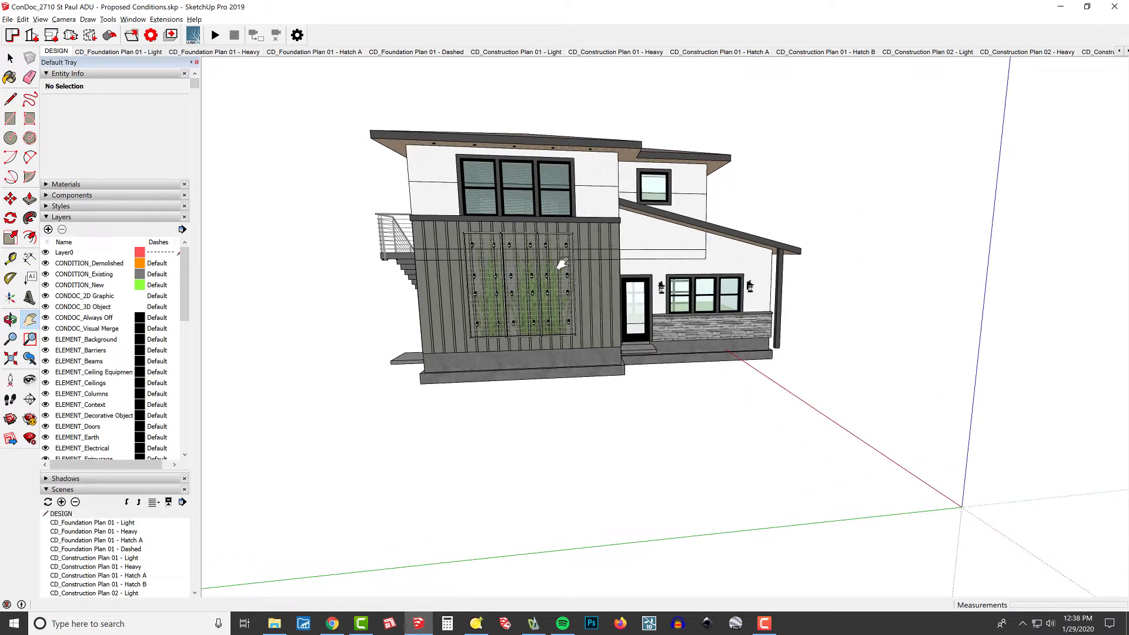
# Orbit around the house's stairs side and view it from above
pyautogui.keyDown('shift'); pyautogui.moveTo(563, 292); pyautogui.dragTo(637, 293, button='middle'); pyautogui.keyUp('shift')
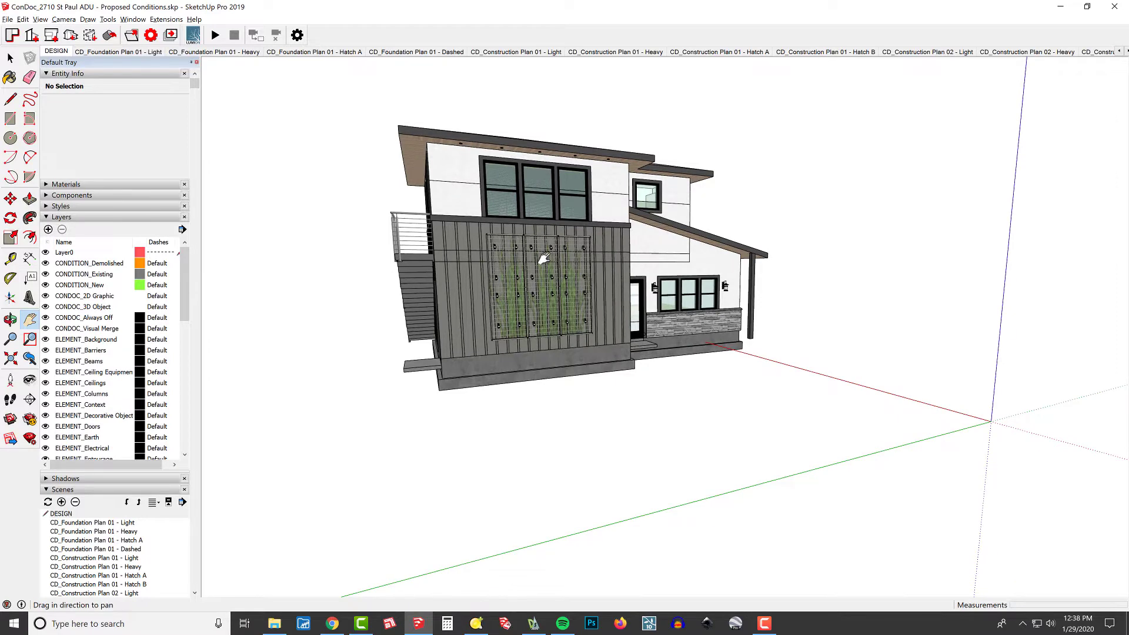
pyautogui.moveTo(544, 259); pyautogui.dragTo(627, 261, button='middle')
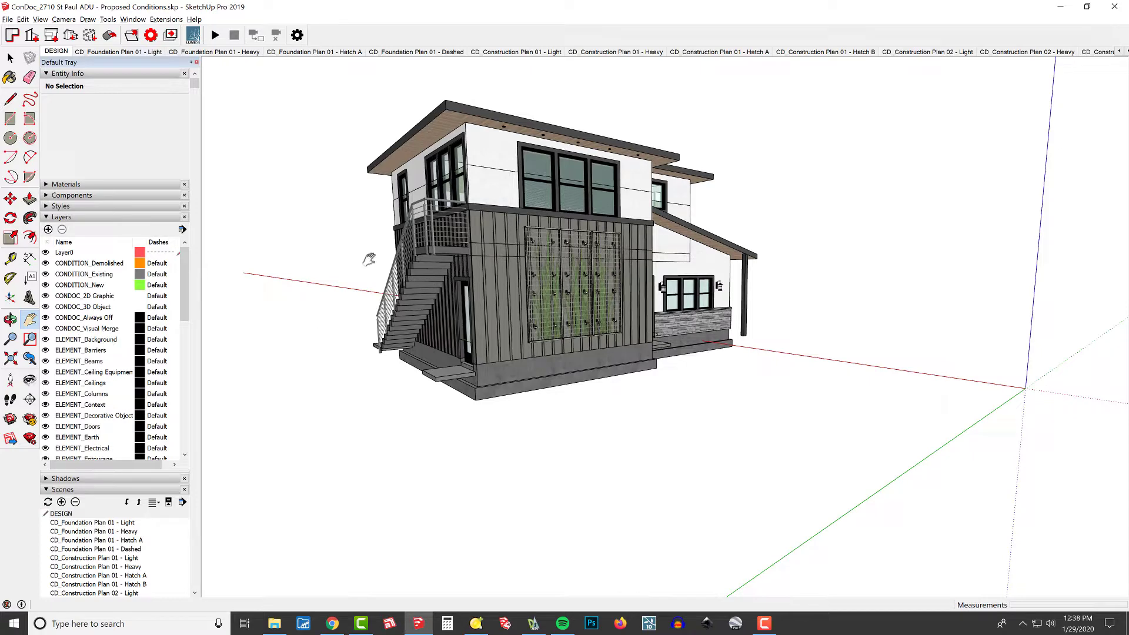
pyautogui.moveTo(432, 241); pyautogui.dragTo(520, 223, button='middle')
pyautogui.scroll(1, 435, 317)
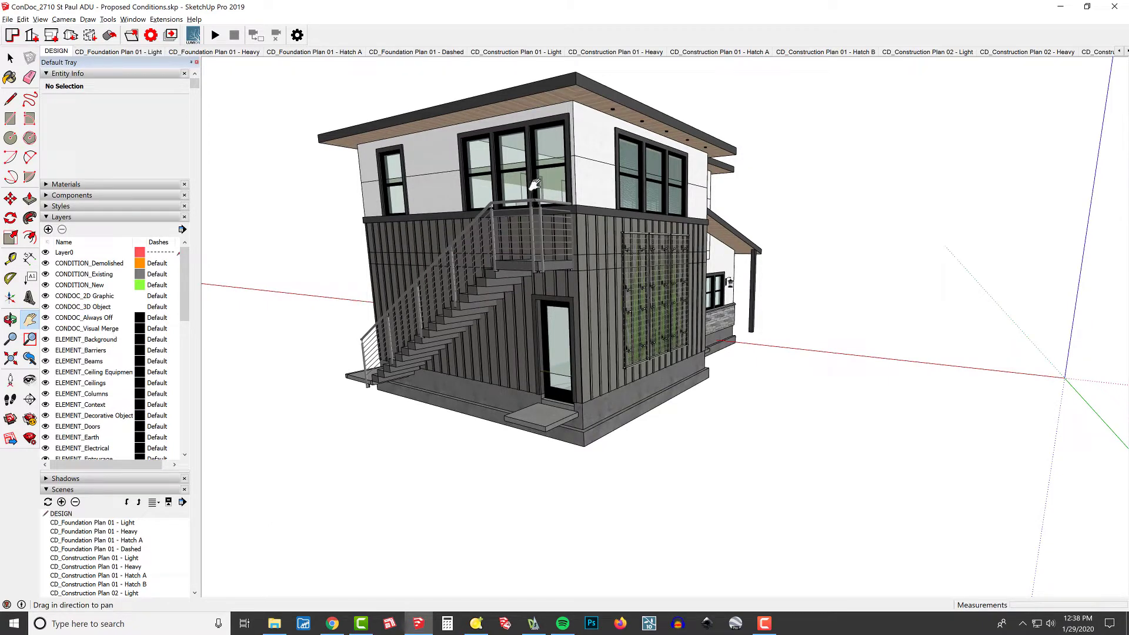
pyautogui.moveTo(537, 183); pyautogui.dragTo(538, 247, button='middle')
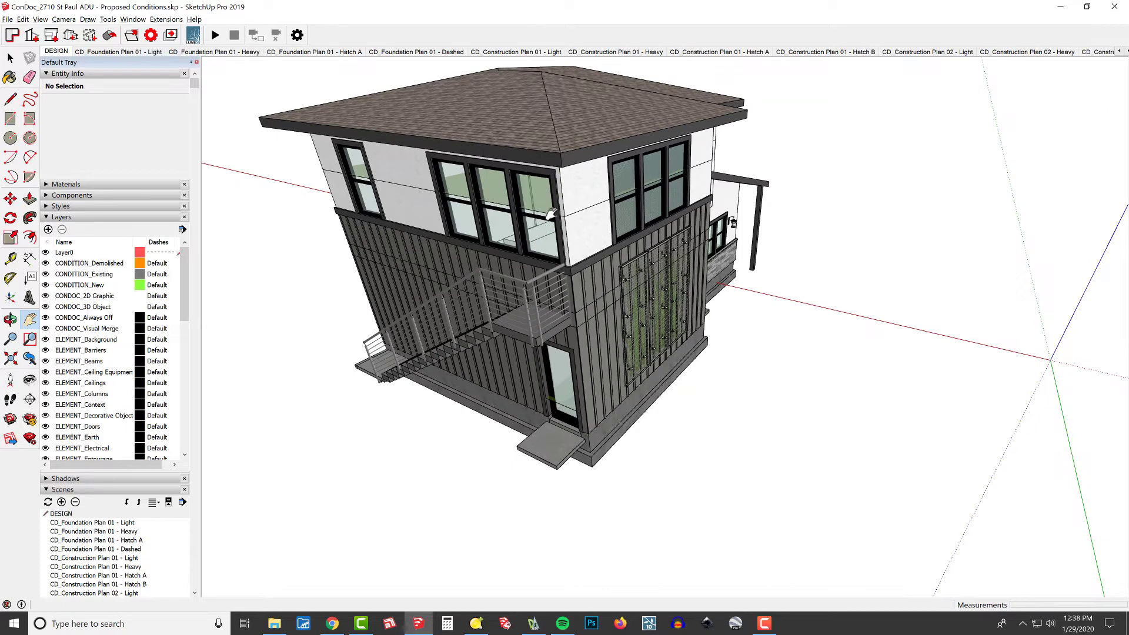
pyautogui.scroll(1, 538, 218)
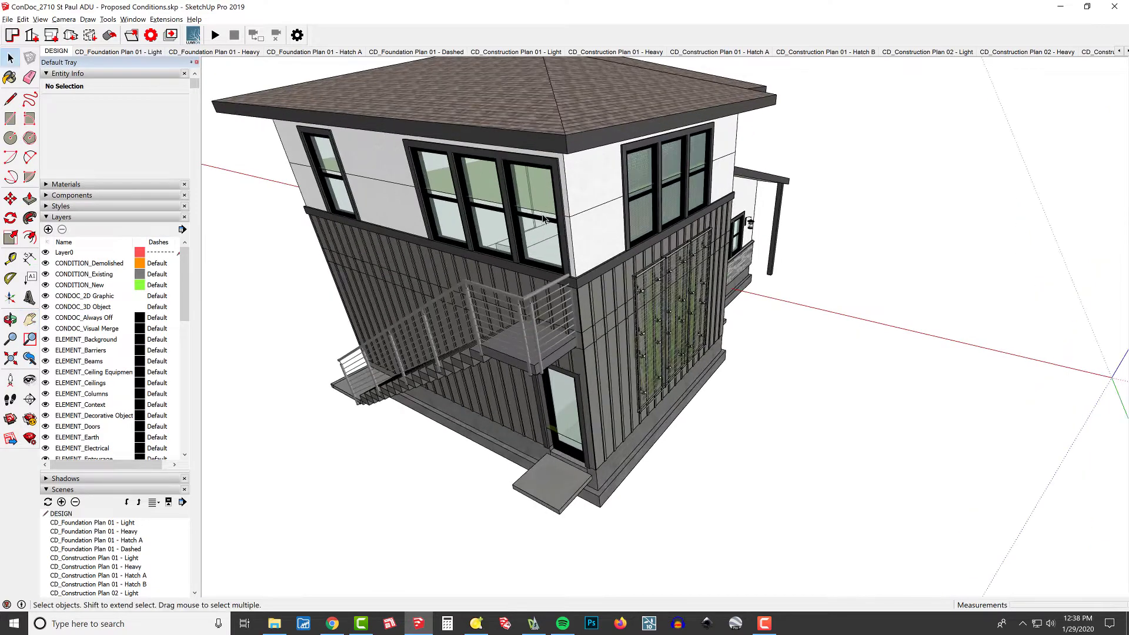
# Move the green ground group onto the CONDOC_Always Off layer and hide that layer
pyautogui.click(542, 211)
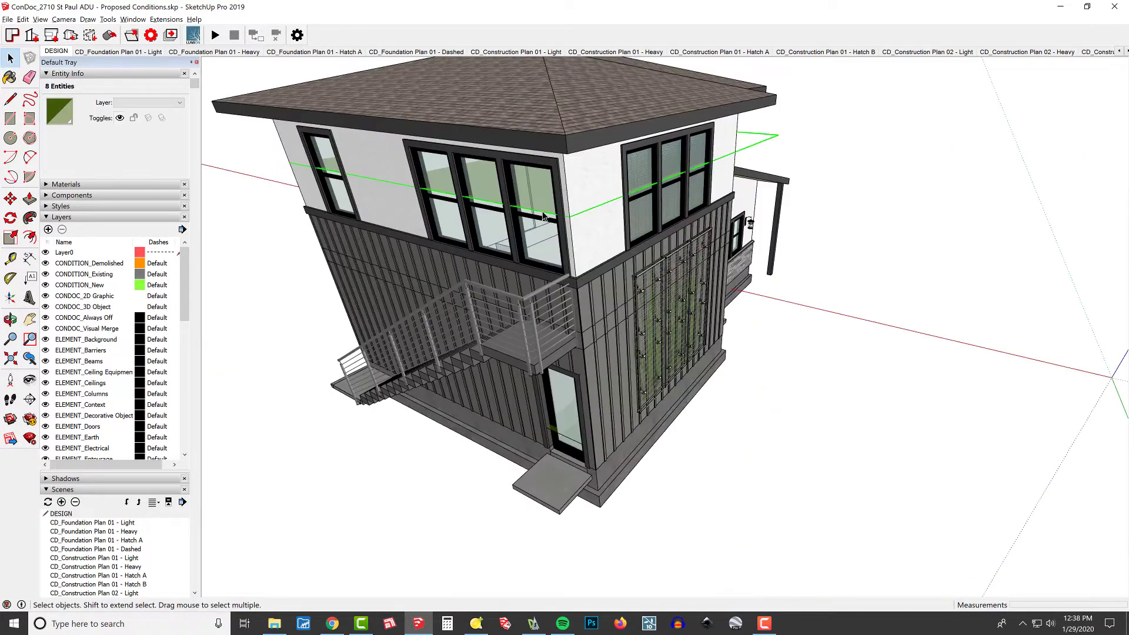
pyautogui.click(180, 102)
pyautogui.click(141, 117)
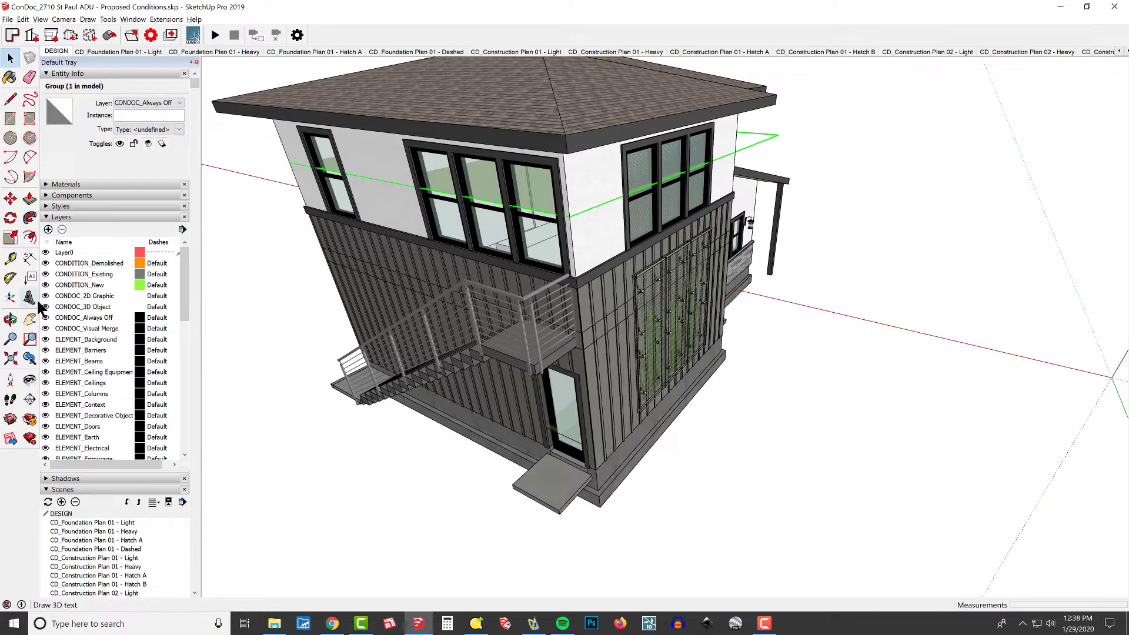
pyautogui.click(45, 317)
pyautogui.moveTo(447, 306); pyautogui.dragTo(497, 311, button='middle')
pyautogui.moveTo(675, 316); pyautogui.dragTo(609, 281, button='middle')
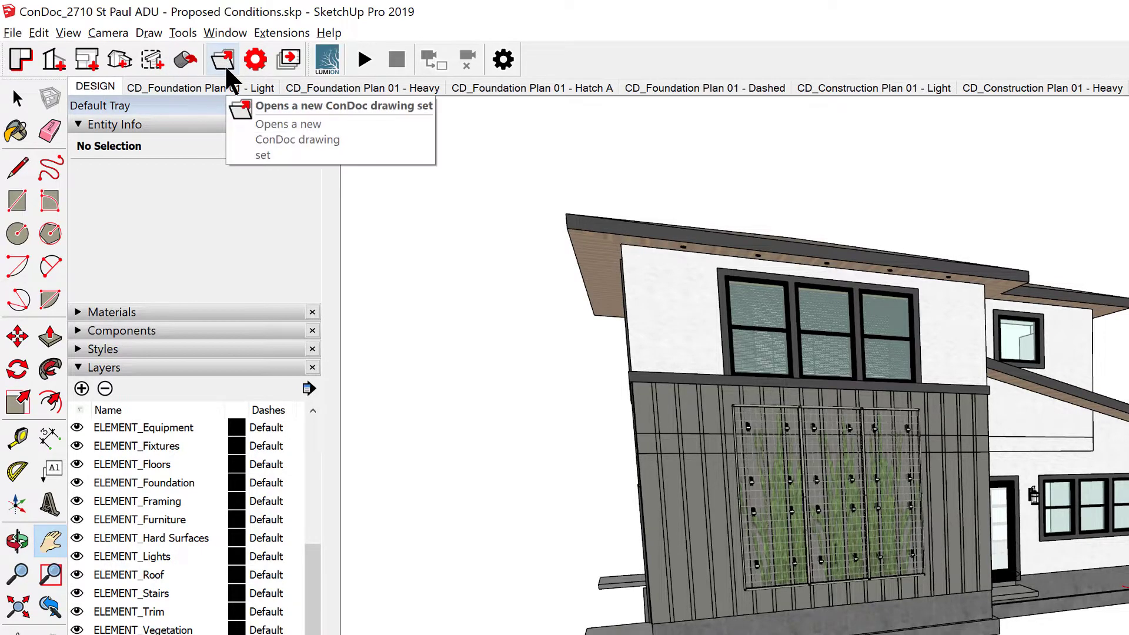
# Load the ConDoc Labs - Backgrounds.condoc drawing set from the 2019 DRAWING SETS folder
pyautogui.click(226, 69)
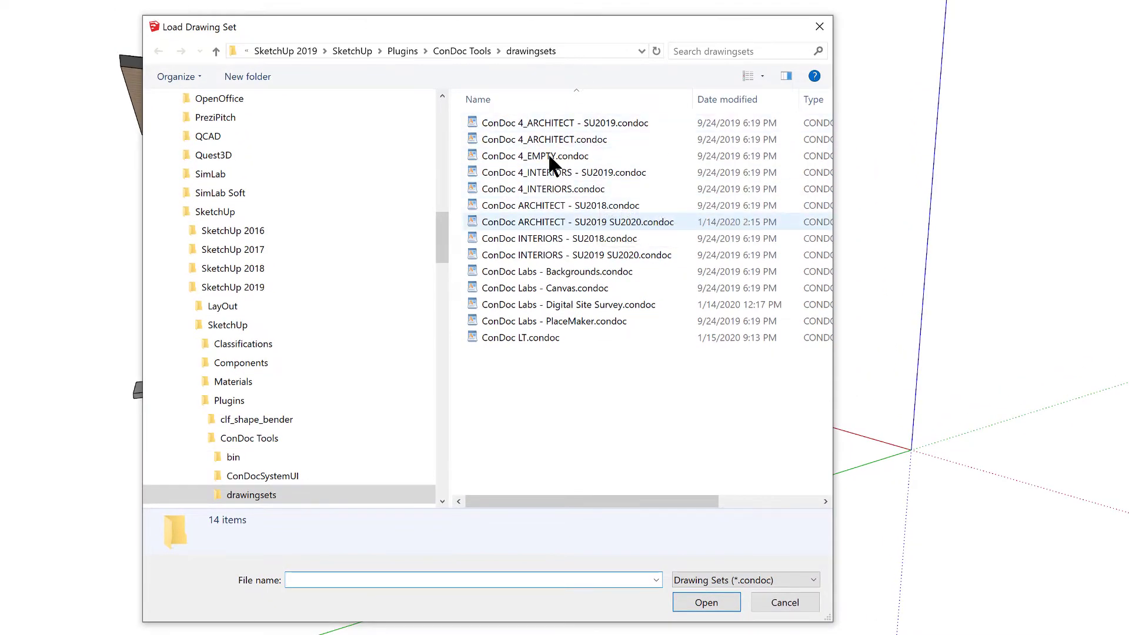
pyautogui.scroll(7, 446, 232)
pyautogui.scroll(5, 362, 174)
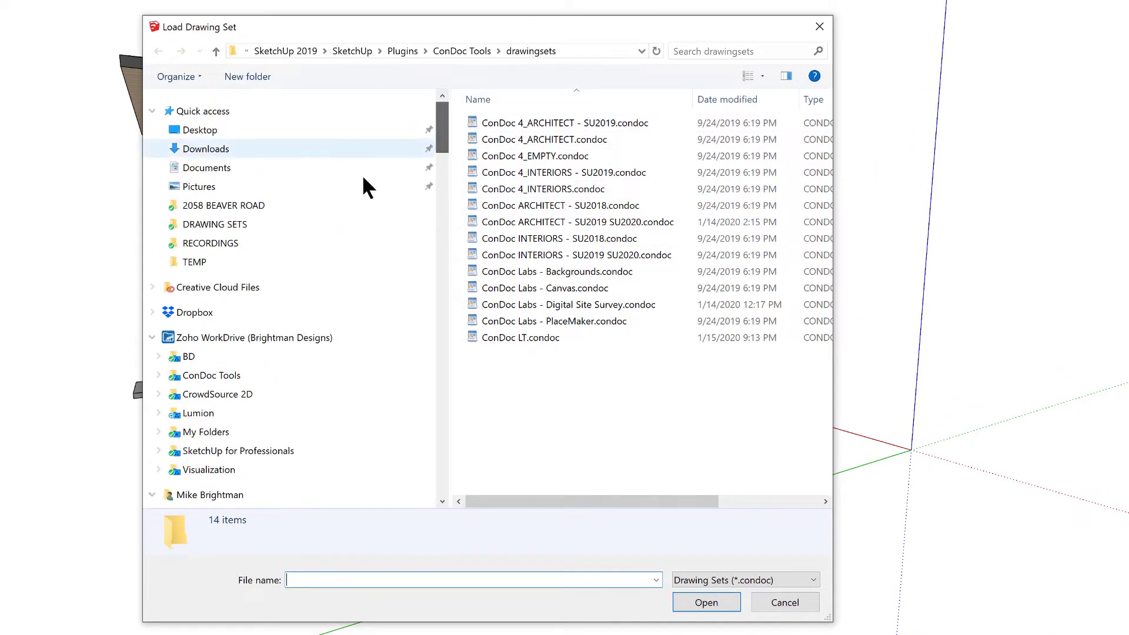
pyautogui.click(338, 219)
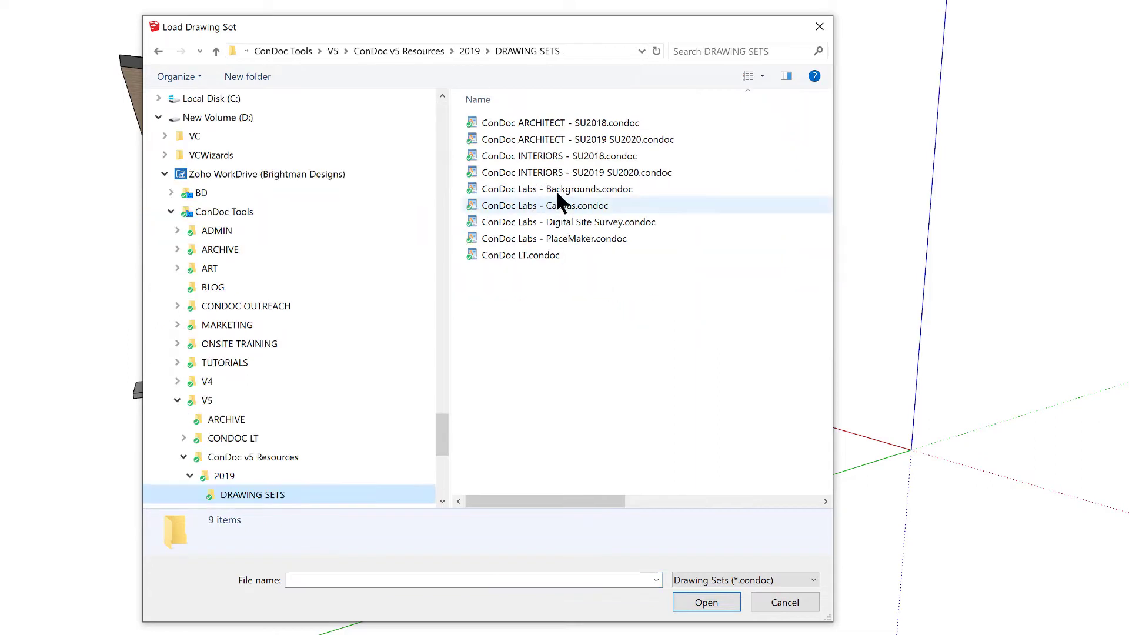
pyautogui.click(588, 193)
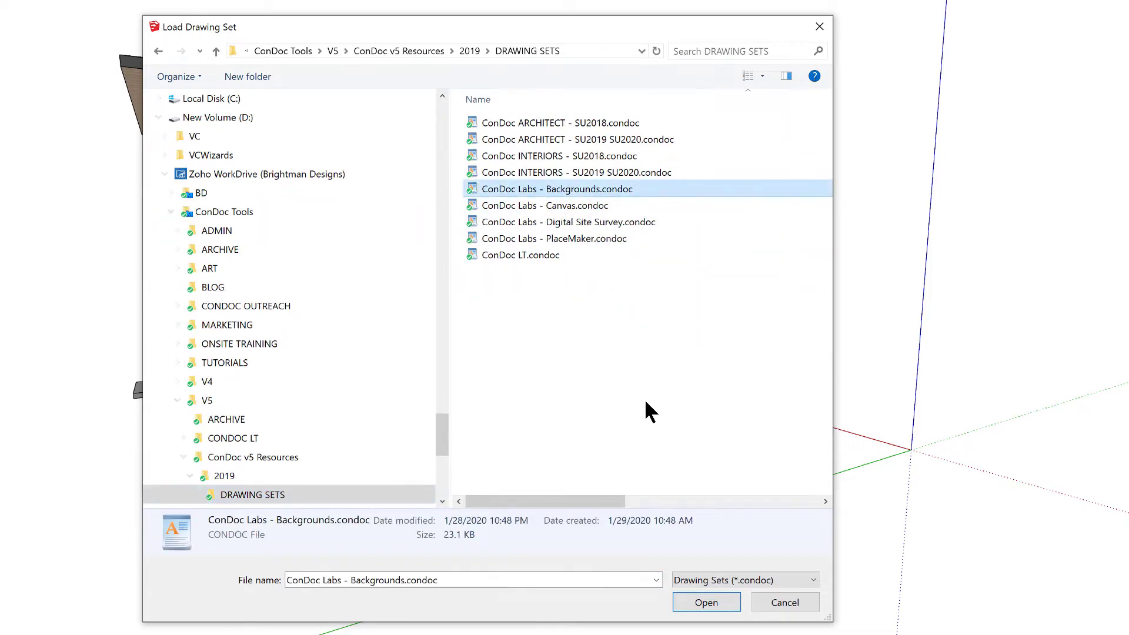
pyautogui.click(685, 603)
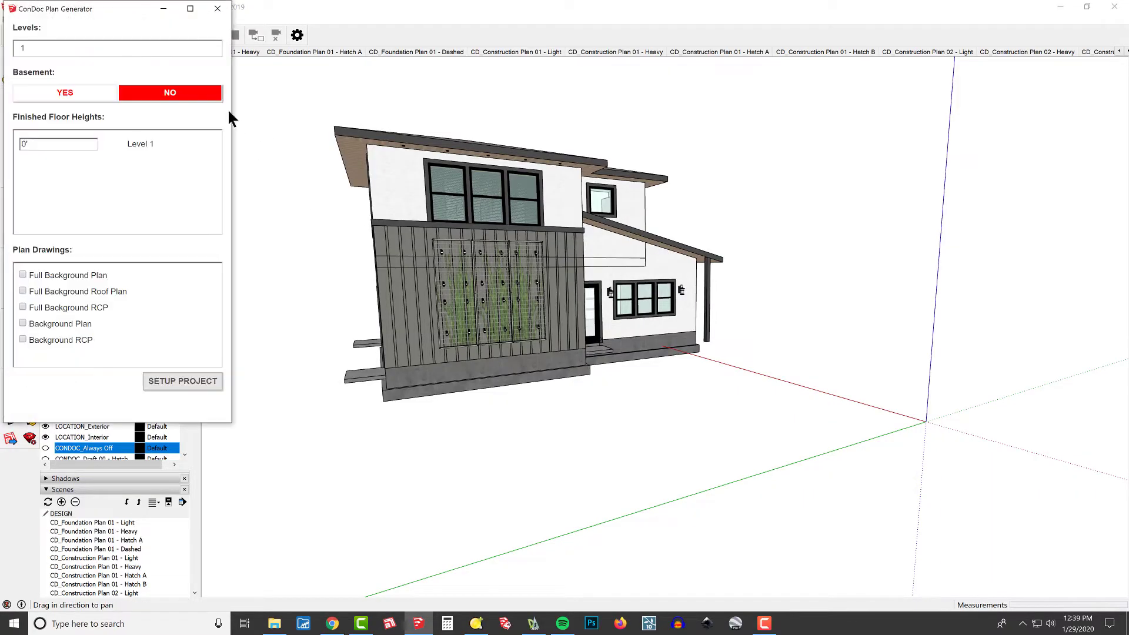
# Raise the Plan Generator's Levels to 2, giving Level 2 at 10' and Level 1 at 0'
pyautogui.moveTo(98, 9)
pyautogui.mouseDown()
pyautogui.moveTo(473, 88)
pyautogui.moveTo(911, 116)
pyautogui.moveTo(755, 139)
pyautogui.moveTo(368, 160)
pyautogui.moveTo(323, 95)
pyautogui.mouseUp()
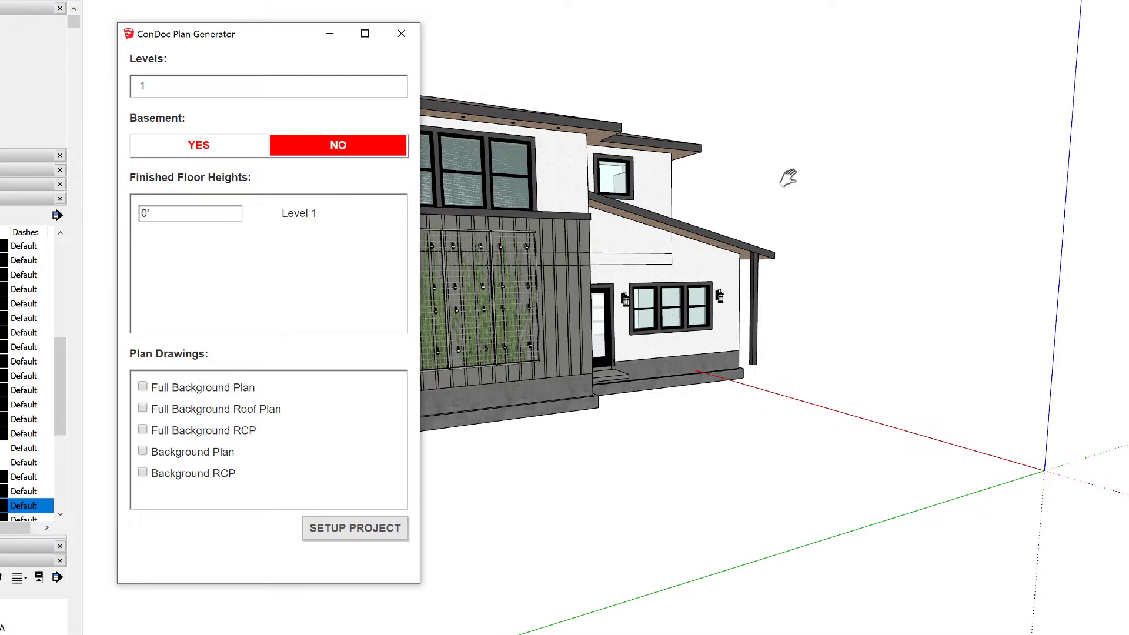
pyautogui.click(391, 83)
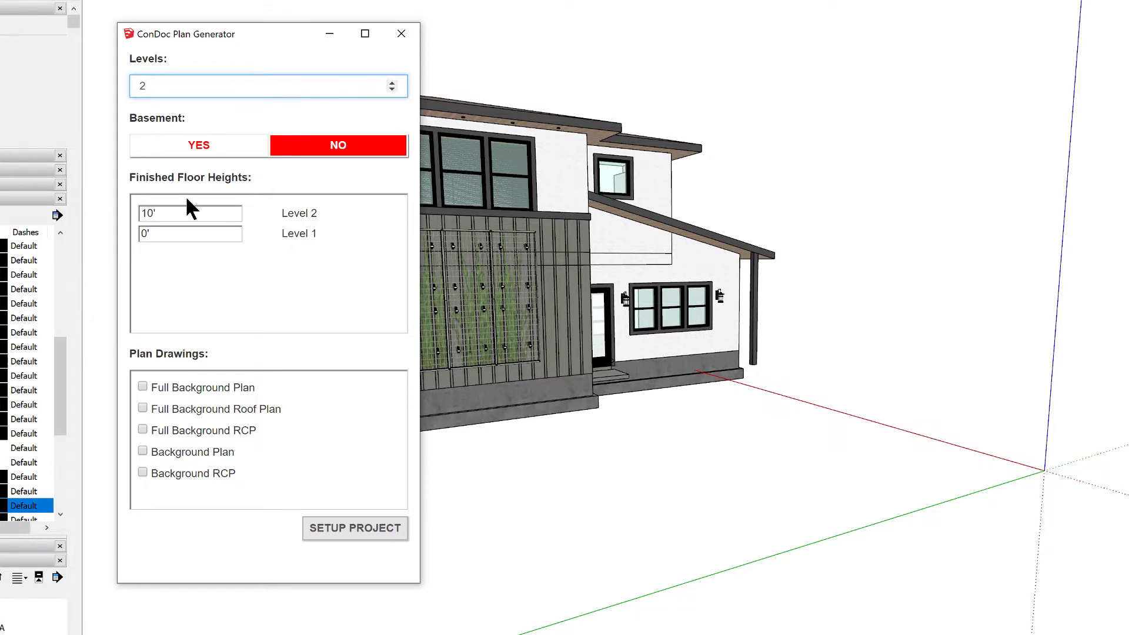
pyautogui.click(1042, 315)
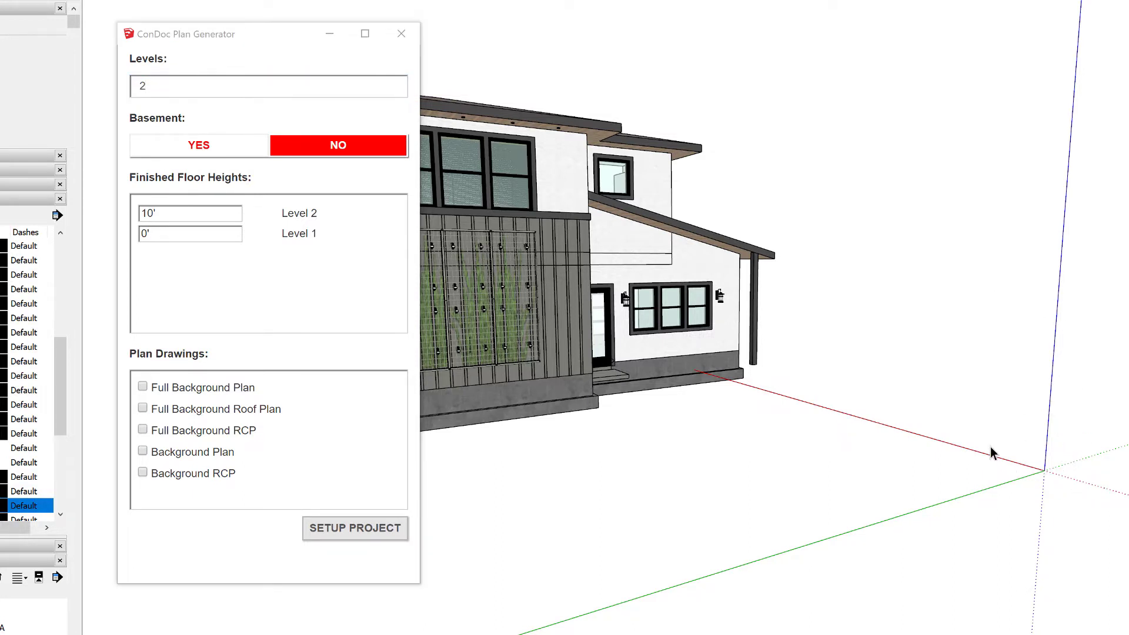
# Measure model heights with the Tape Measure starting from the axes origin
pyautogui.press('t')
pyautogui.click(1044, 470)
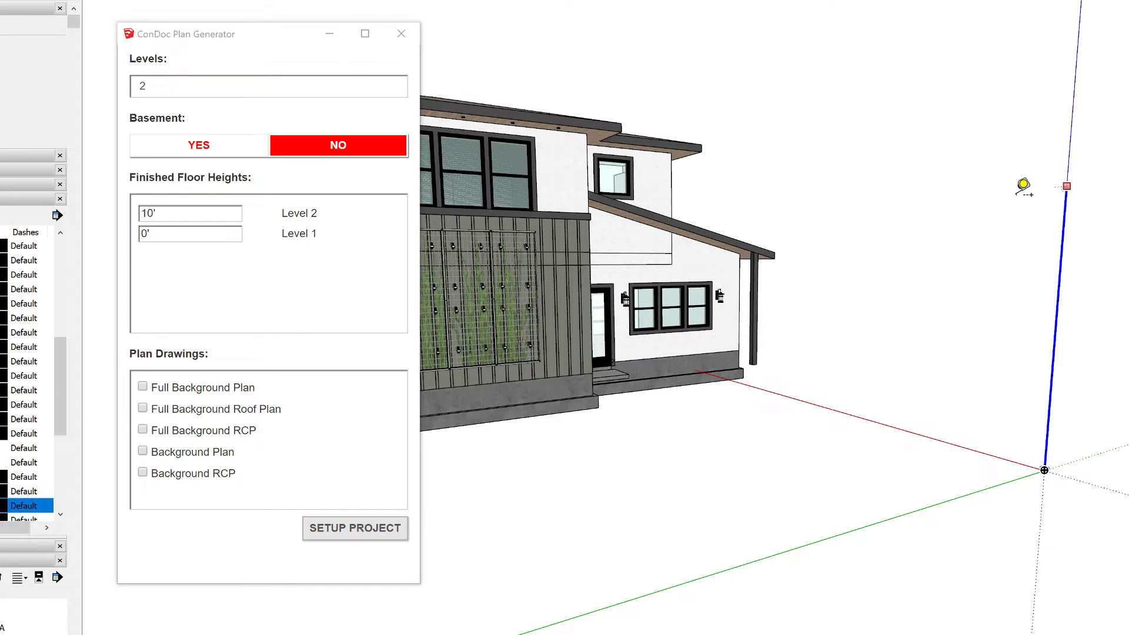
pyautogui.scroll(2, 589, 318)
pyautogui.scroll(5, 591, 305)
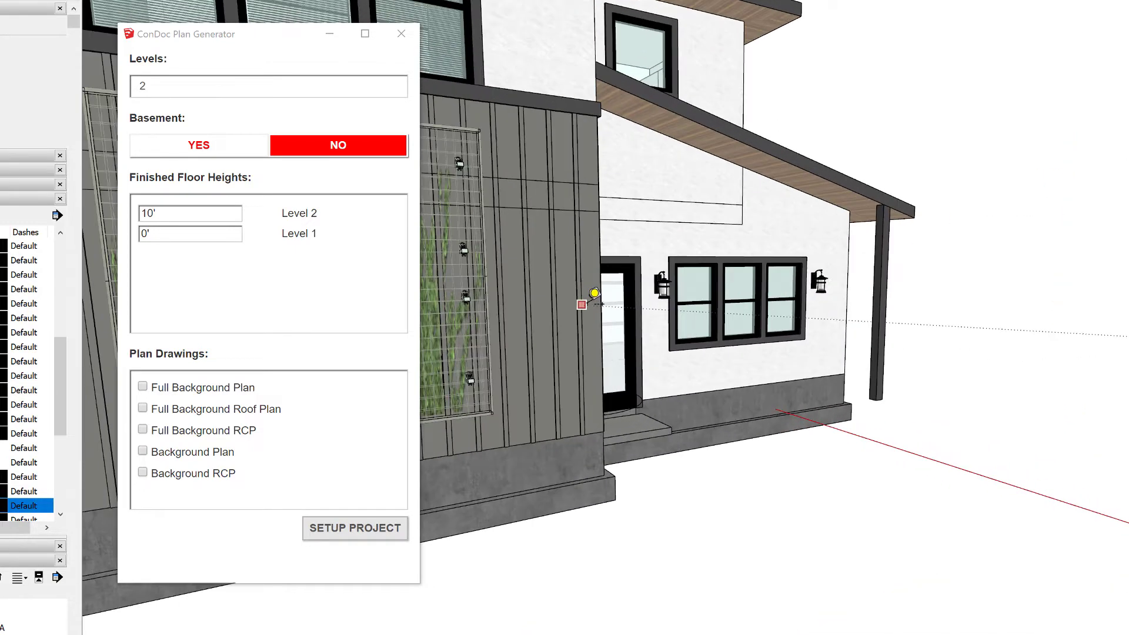
pyautogui.scroll(3, 641, 409)
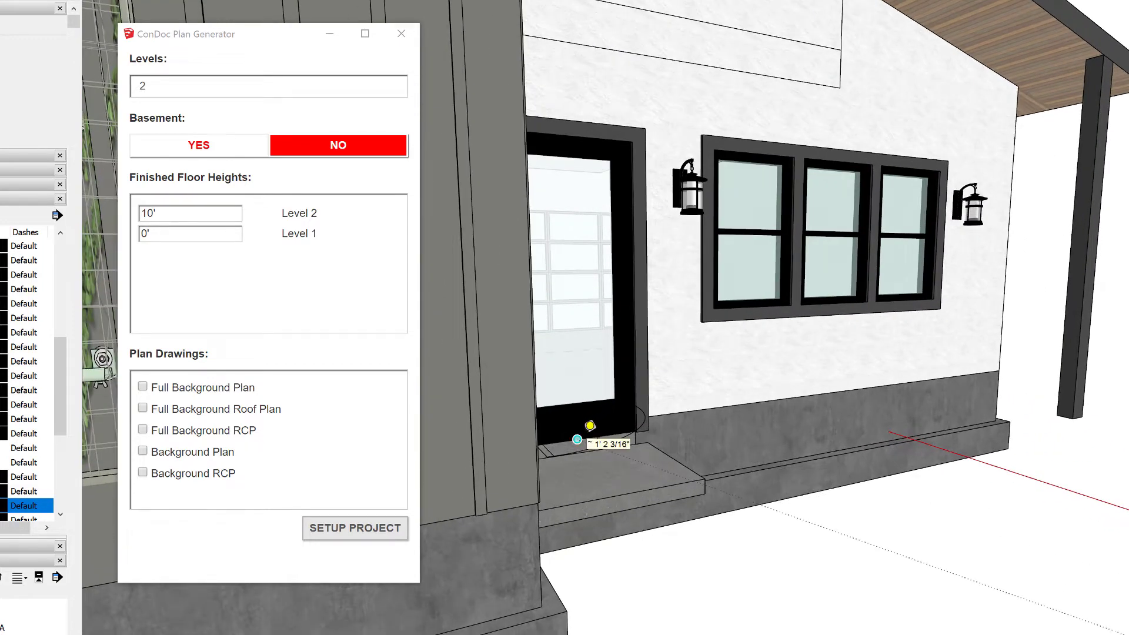
pyautogui.scroll(-5, 589, 425)
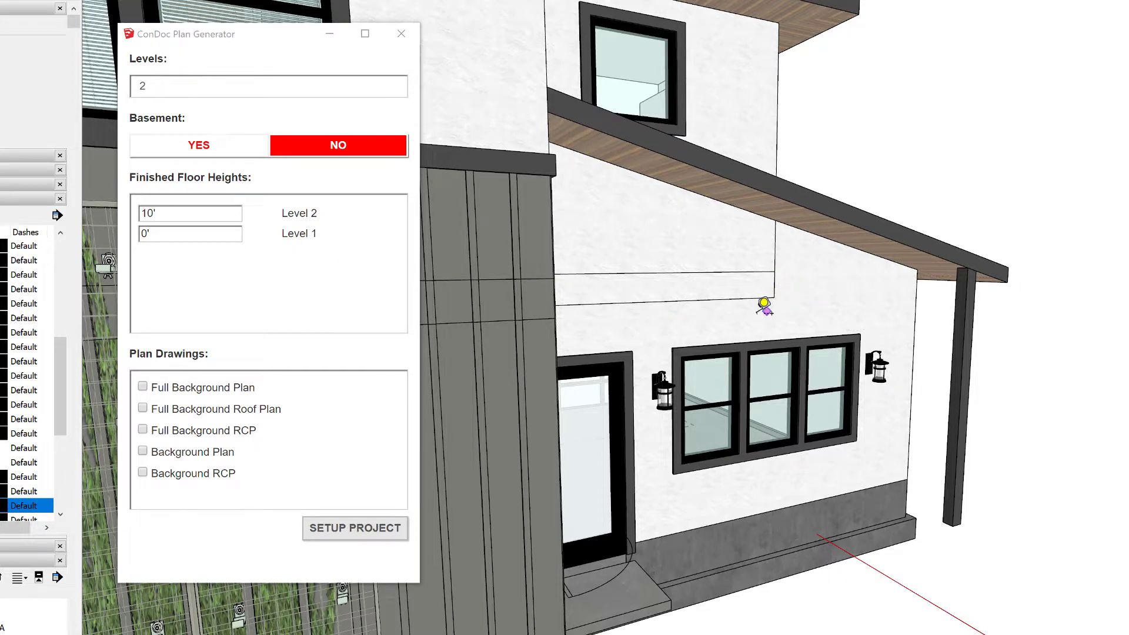
# Change the floor heights to 11'2 for Level 2 and 1'2 for Level 1
pyautogui.doubleClick(153, 218)
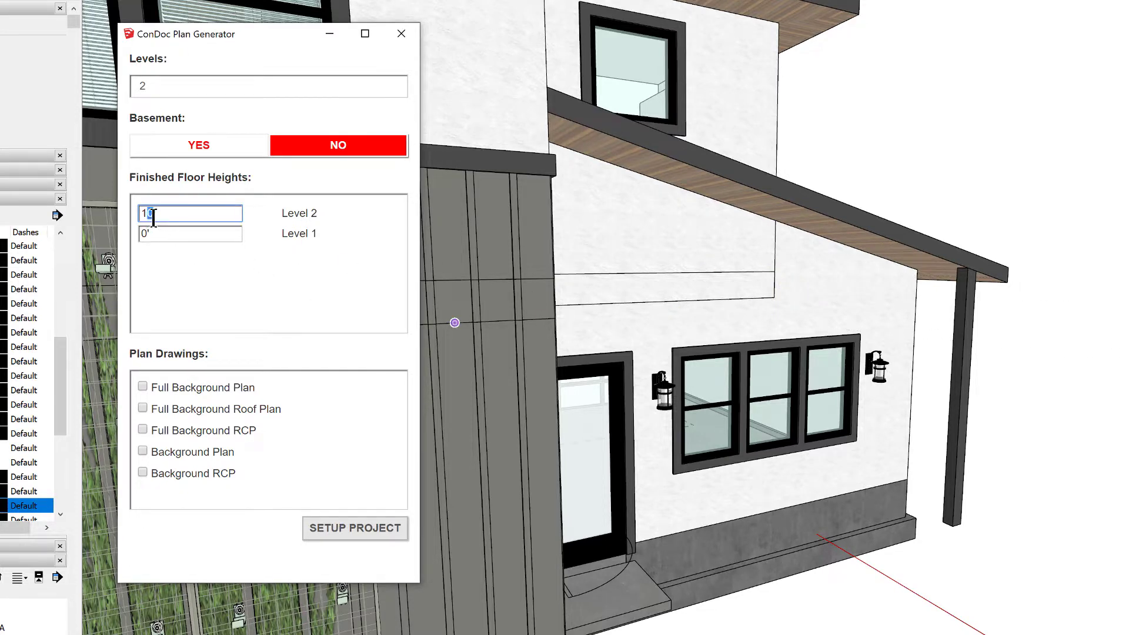
pyautogui.write('1')
pyautogui.doubleClick(142, 234)
pyautogui.write("1'2")
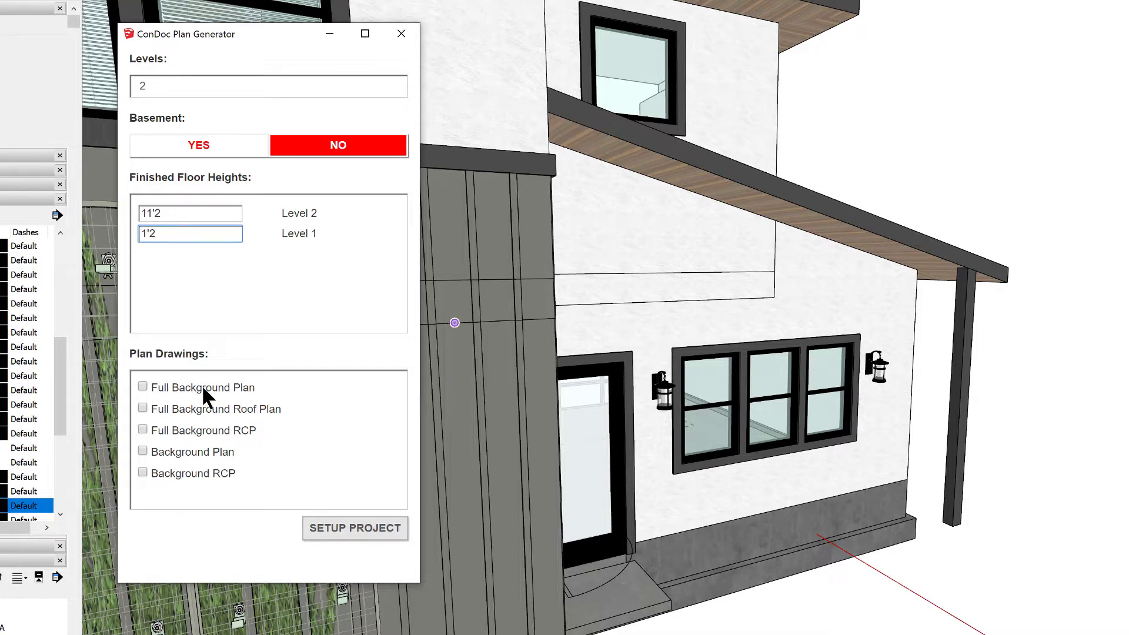
# Tick Full Background Plan and run SETUP PROJECT to generate the background plan scenes
pyautogui.click(204, 389)
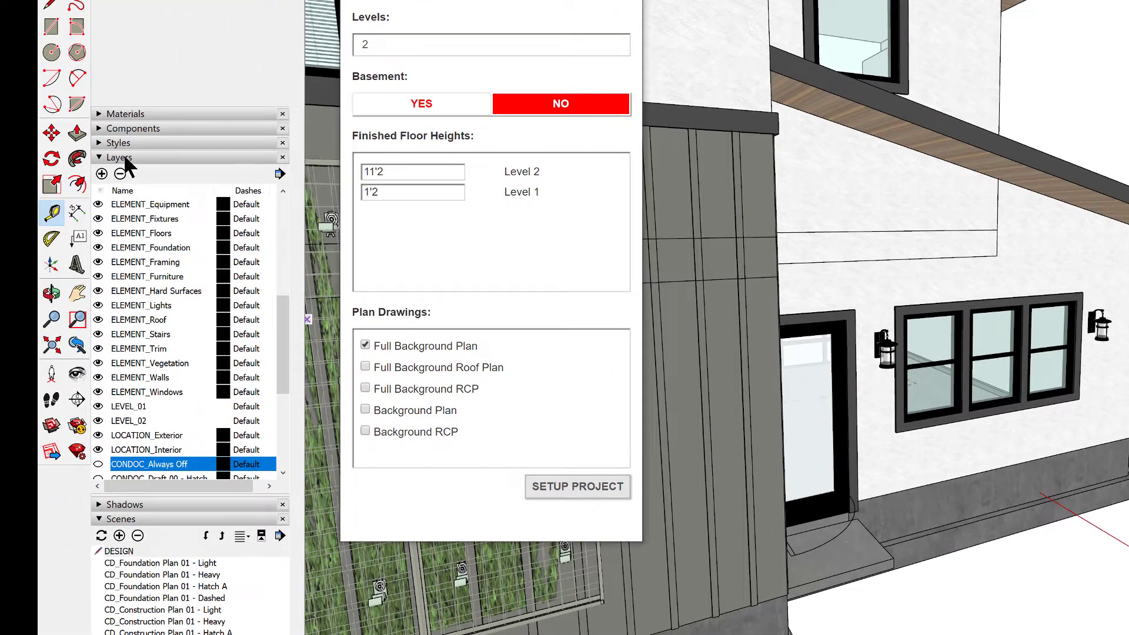
pyautogui.click(129, 158)
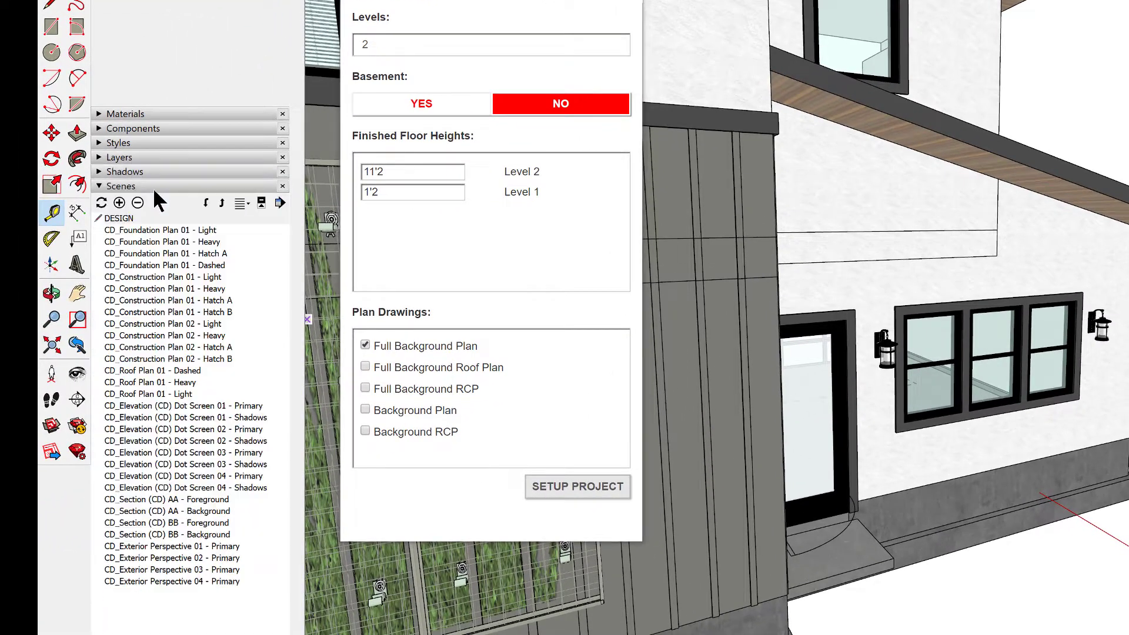
pyautogui.scroll(-3, 176, 365)
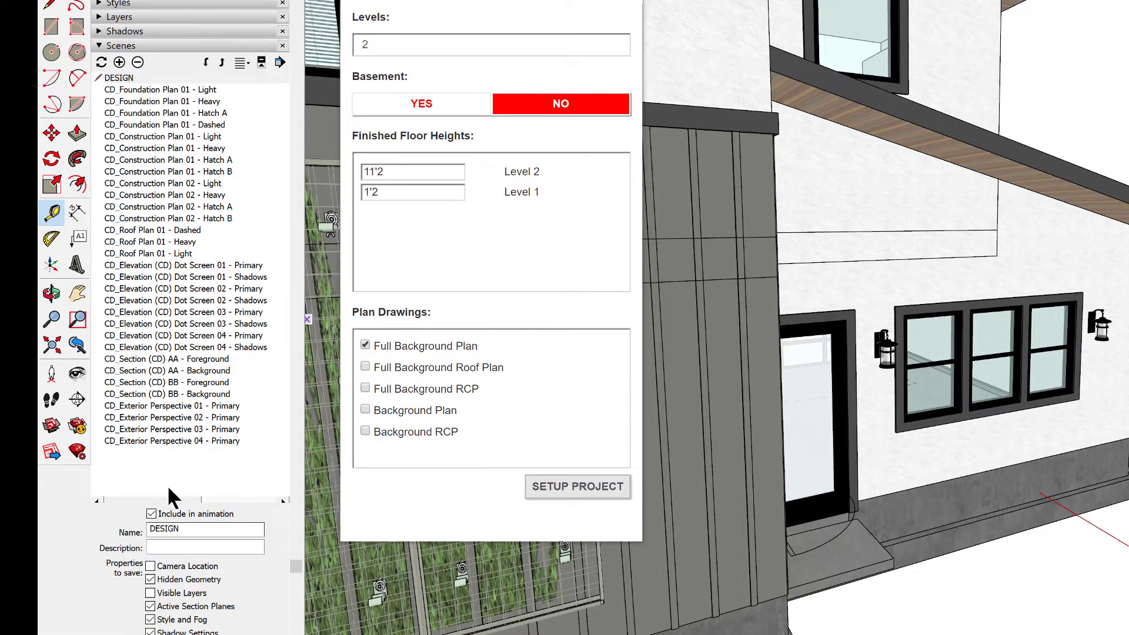
pyautogui.click(573, 494)
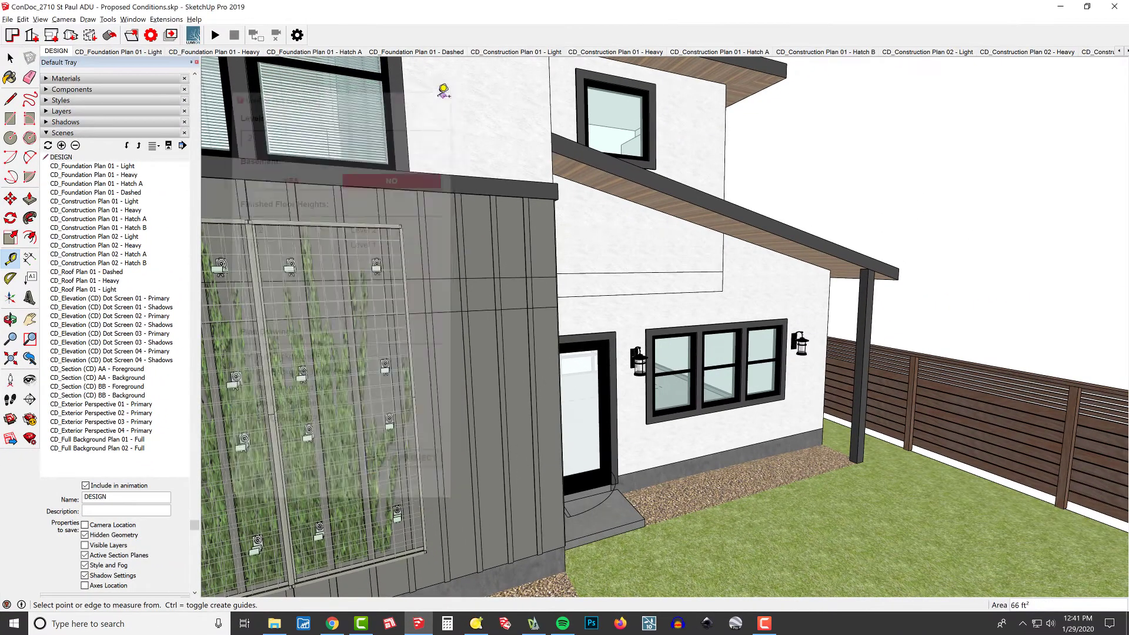
# Open the CD_Full Background Plan 01 - Full scene and orbit around the floor plan
pyautogui.doubleClick(97, 440)
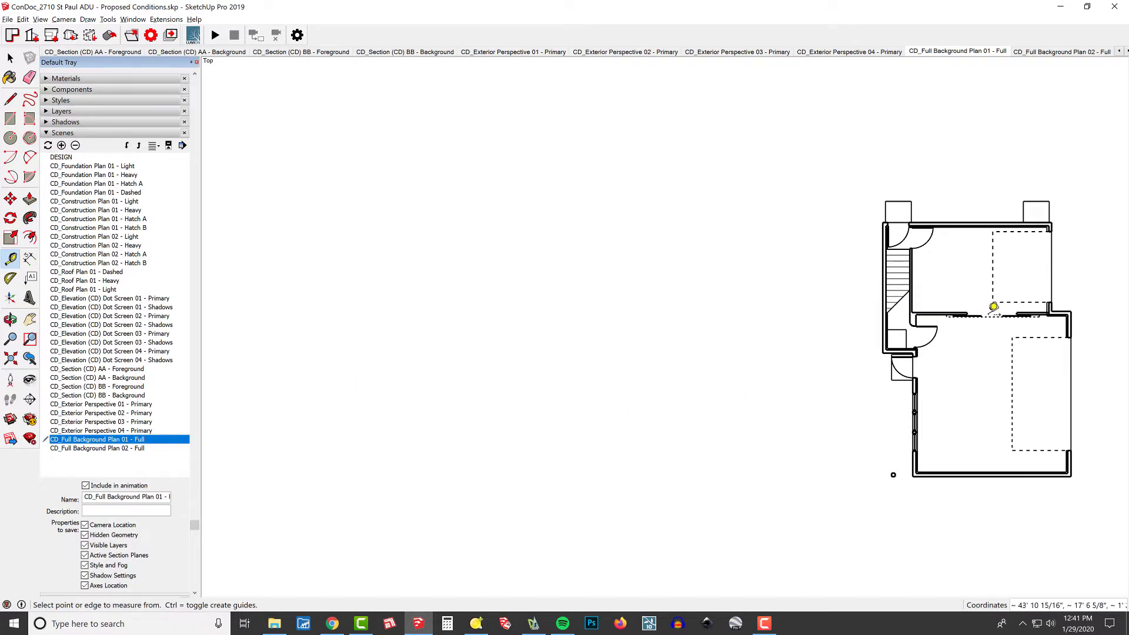
pyautogui.scroll(3, 924, 306)
pyautogui.keyDown('shift'); pyautogui.moveTo(1021, 331); pyautogui.dragTo(878, 288, button='middle'); pyautogui.keyUp('shift')
pyautogui.scroll(2, 924, 287)
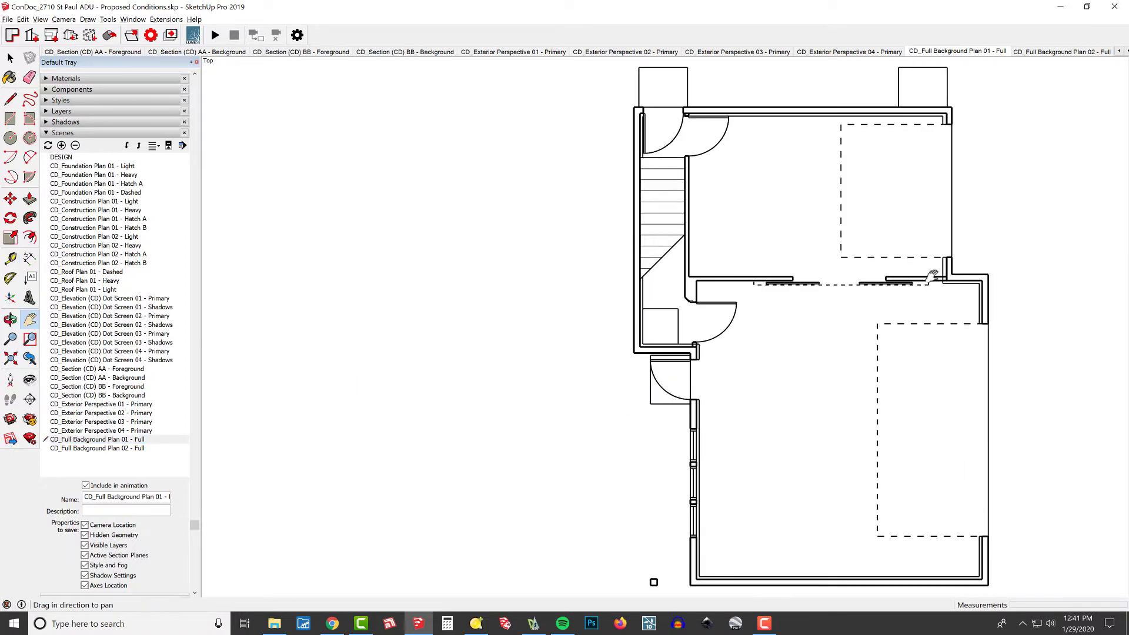
pyautogui.scroll(-2, 814, 379)
pyautogui.moveTo(761, 433); pyautogui.dragTo(818, 262, button='middle')
pyautogui.moveTo(733, 260); pyautogui.dragTo(752, 310, button='middle')
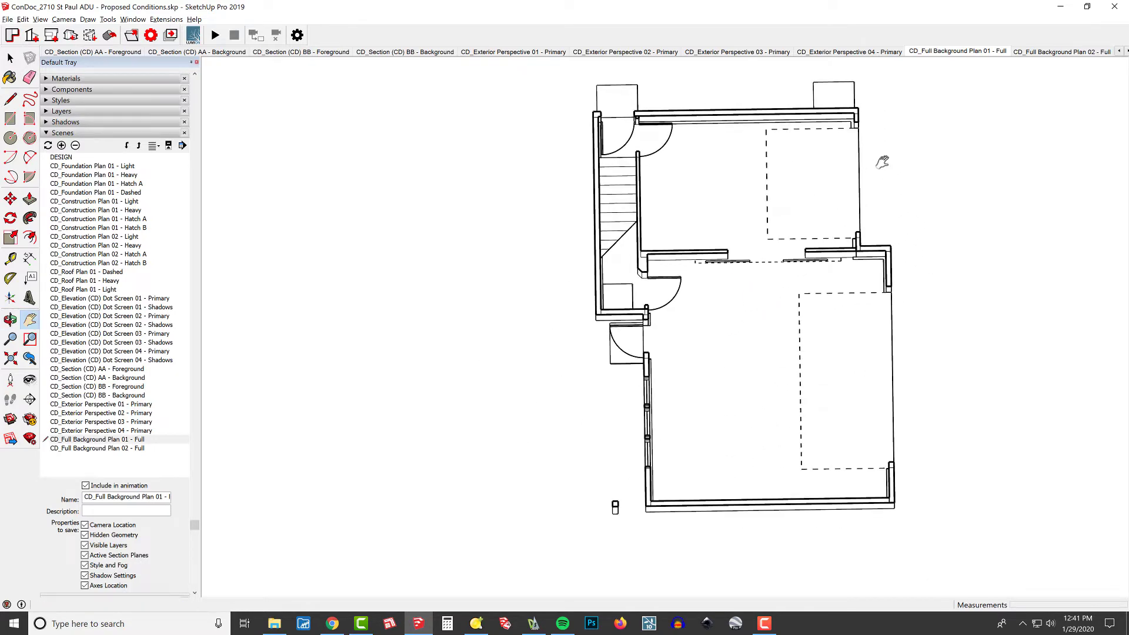
# Check the CD_Full Background Plan 02 - Full scene, then return to the 01 scene
pyautogui.click(963, 52)
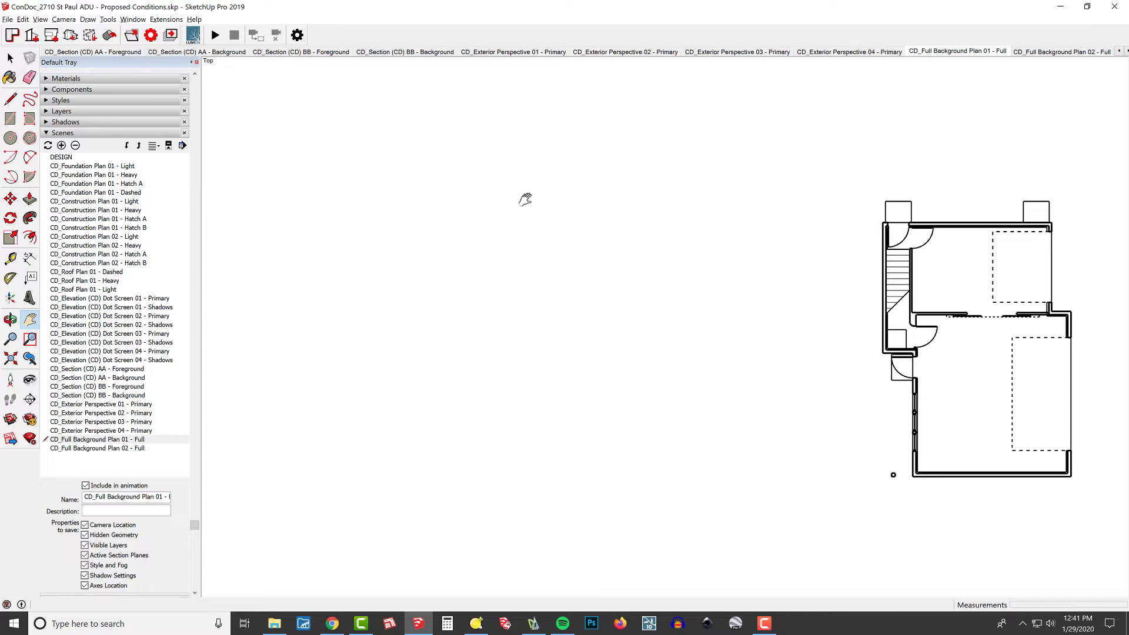
pyautogui.click(1067, 54)
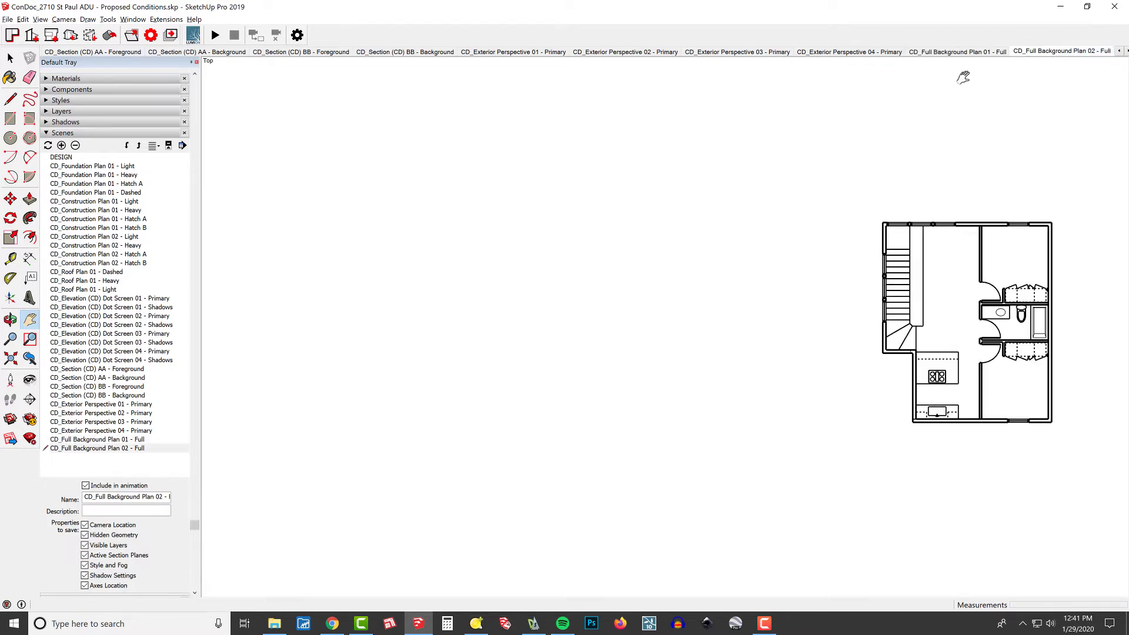
pyautogui.click(965, 51)
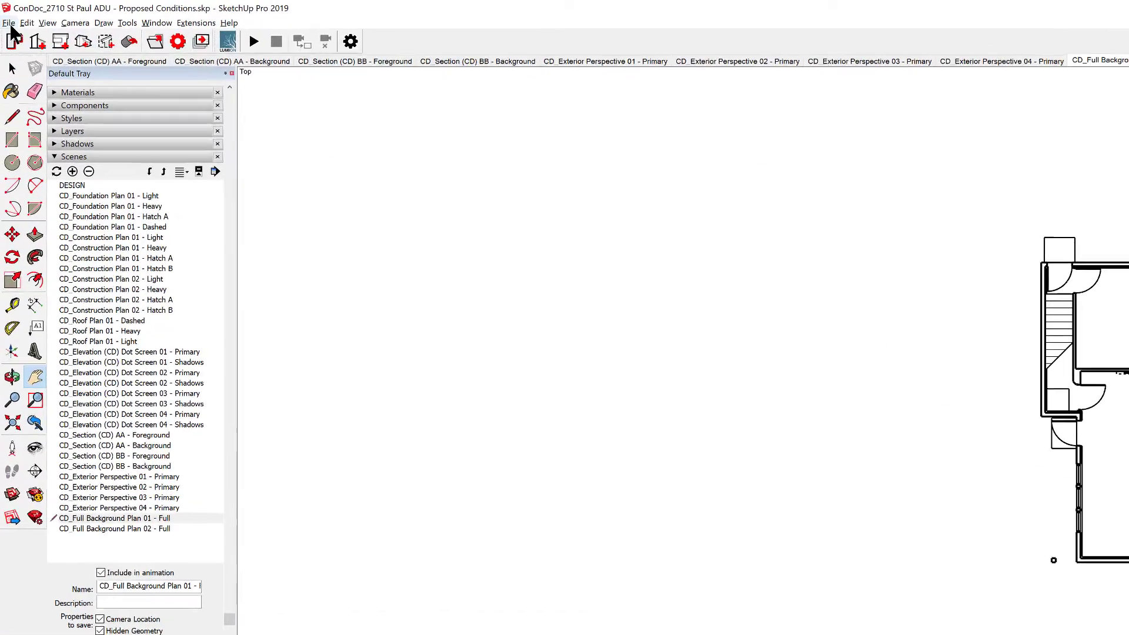
# Start a 2D Graphic export with AutoCAD DWG as the format
pyautogui.click(9, 23)
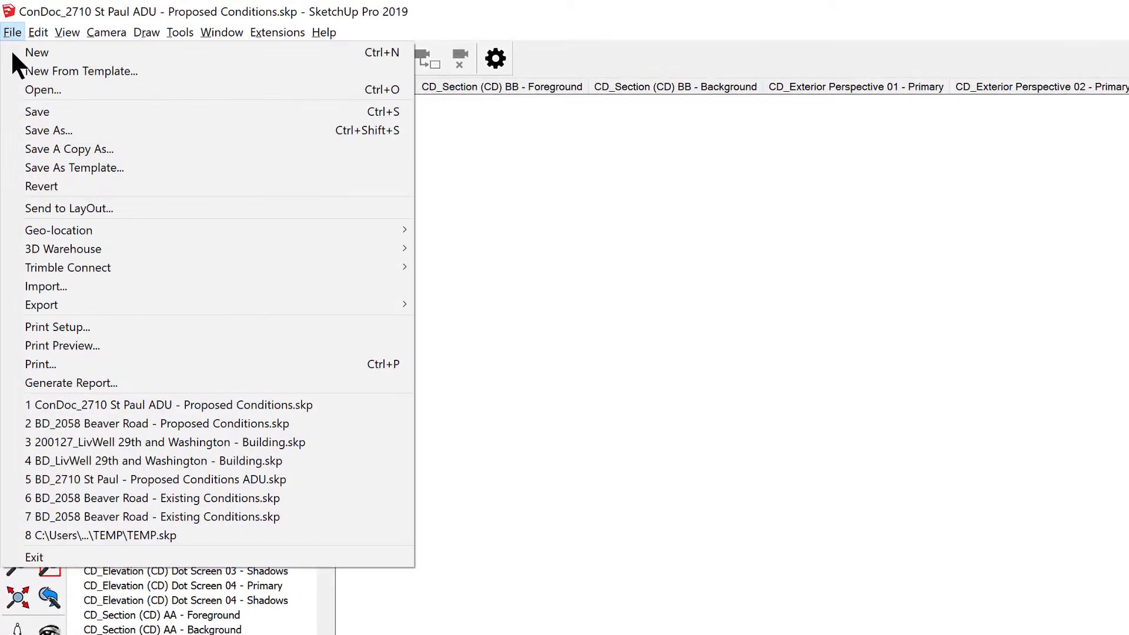
pyautogui.moveTo(52, 216)
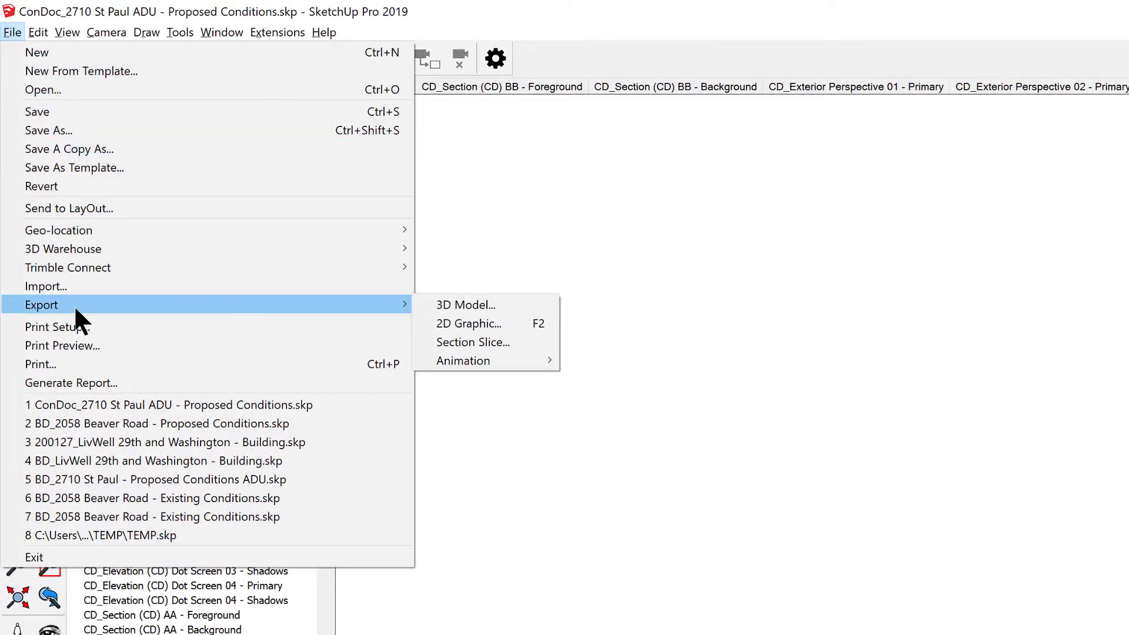
pyautogui.click(495, 322)
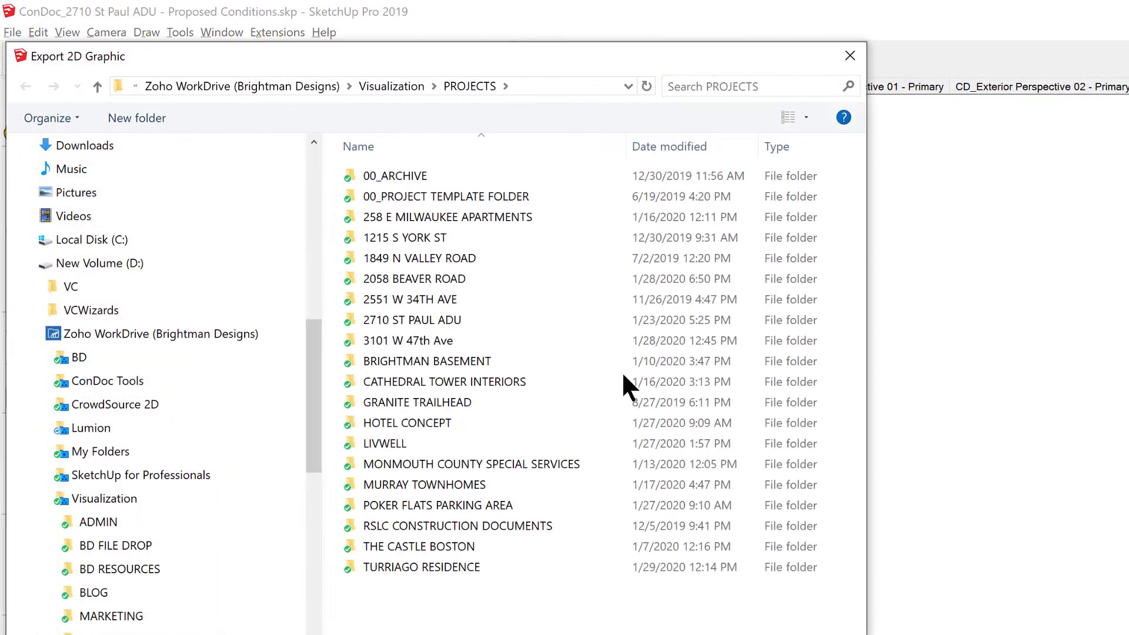
pyautogui.moveTo(527, 54); pyautogui.dragTo(898, 137)
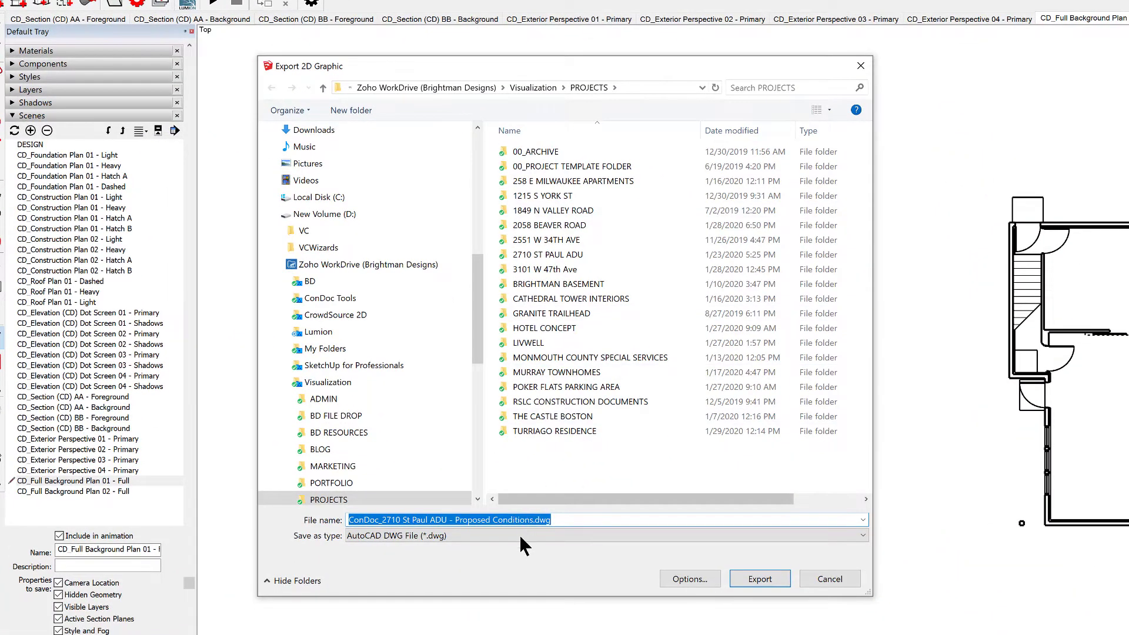
pyautogui.click(514, 535)
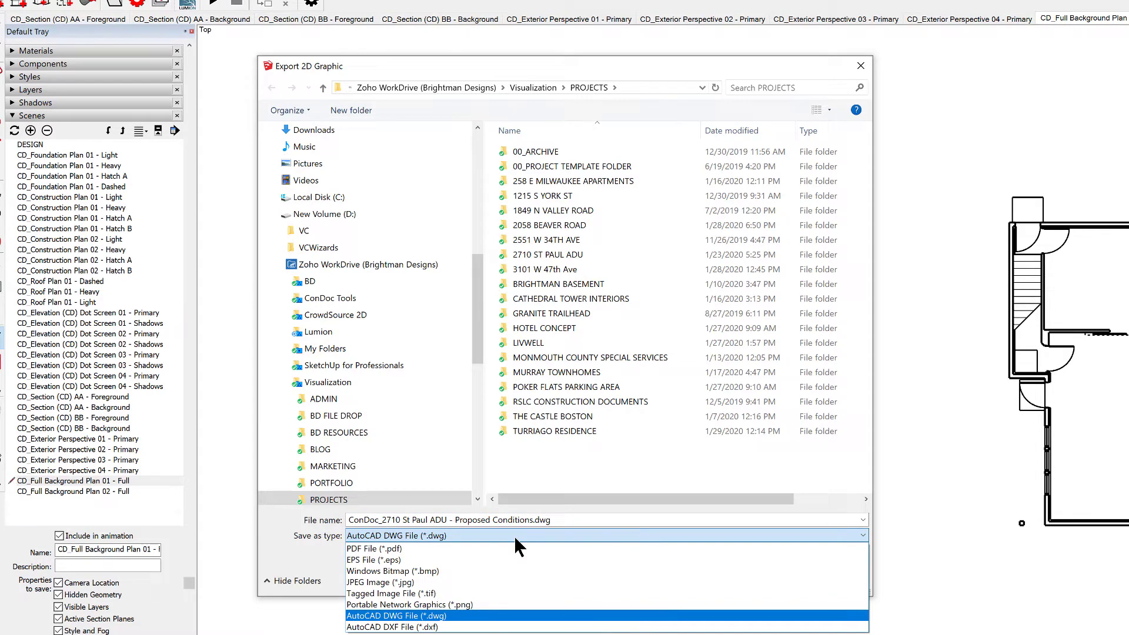
pyautogui.click(489, 615)
# Target the Desktop\TEMP folder and change the file name to end in - 01
pyautogui.moveTo(474, 275); pyautogui.dragTo(453, 158)
pyautogui.click(453, 158)
pyautogui.click(527, 151)
pyautogui.doubleClick(527, 152)
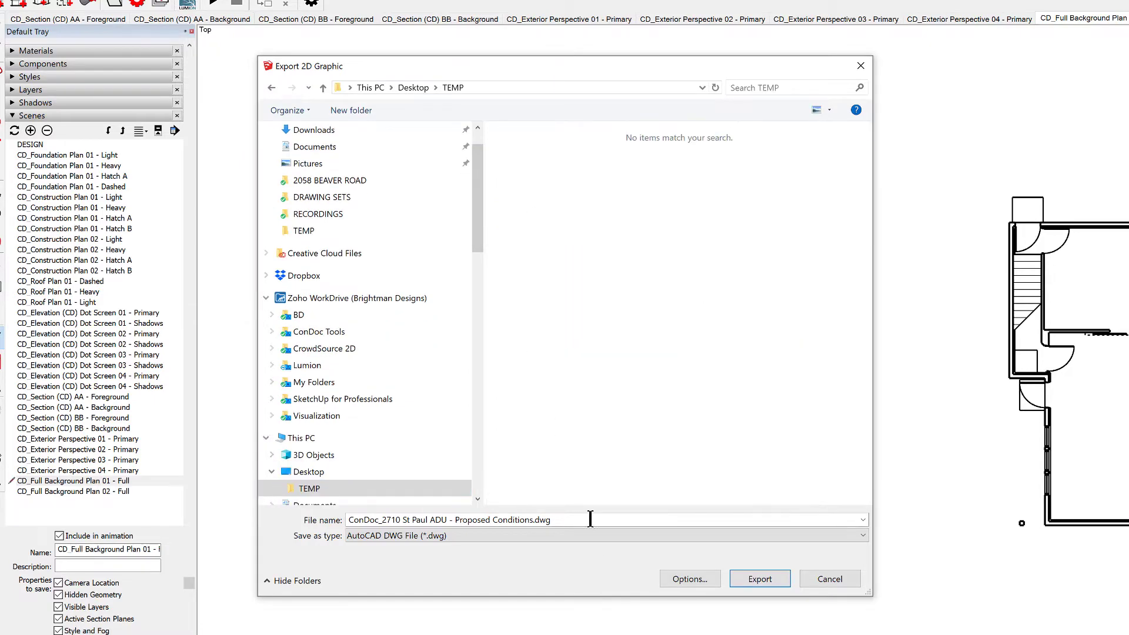
pyautogui.click(588, 521)
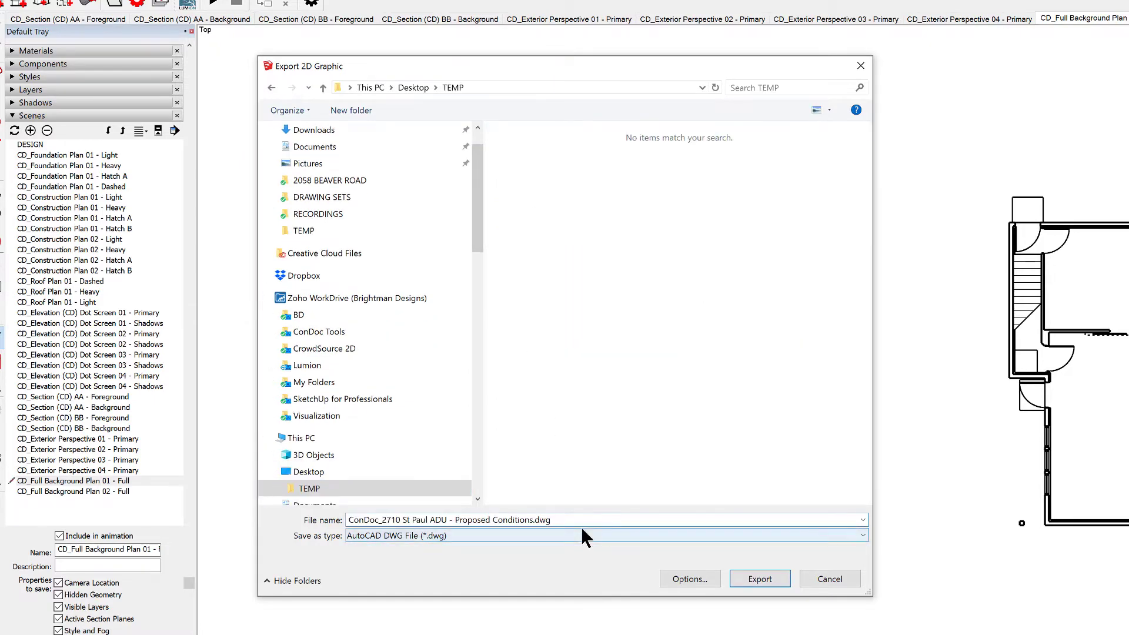
pyautogui.press('BackSpace')
pyautogui.press('BackSpace')
pyautogui.press('BackSpace')
pyautogui.press('BackSpace')
pyautogui.press('BackSpace')
pyautogui.press('BackSpace')
pyautogui.press('BackSpace')
pyautogui.press('BackSpace')
pyautogui.press('BackSpace')
pyautogui.press('BackSpace')
pyautogui.press('BackSpace')
pyautogui.press('BackSpace')
pyautogui.press('BackSpace')
pyautogui.press('BackSpace')
pyautogui.press('BackSpace')
pyautogui.press('BackSpace')
pyautogui.press('BackSpace')
pyautogui.press('BackSpace')
pyautogui.press('BackSpace')
pyautogui.press('BackSpace')
pyautogui.press('BackSpace')
pyautogui.press('BackSpace')
pyautogui.press('BackSpace')
pyautogui.write('01')
# Export the first plan as an AutoCAD 2000 DWG with section line export set to None
pyautogui.click(693, 578)
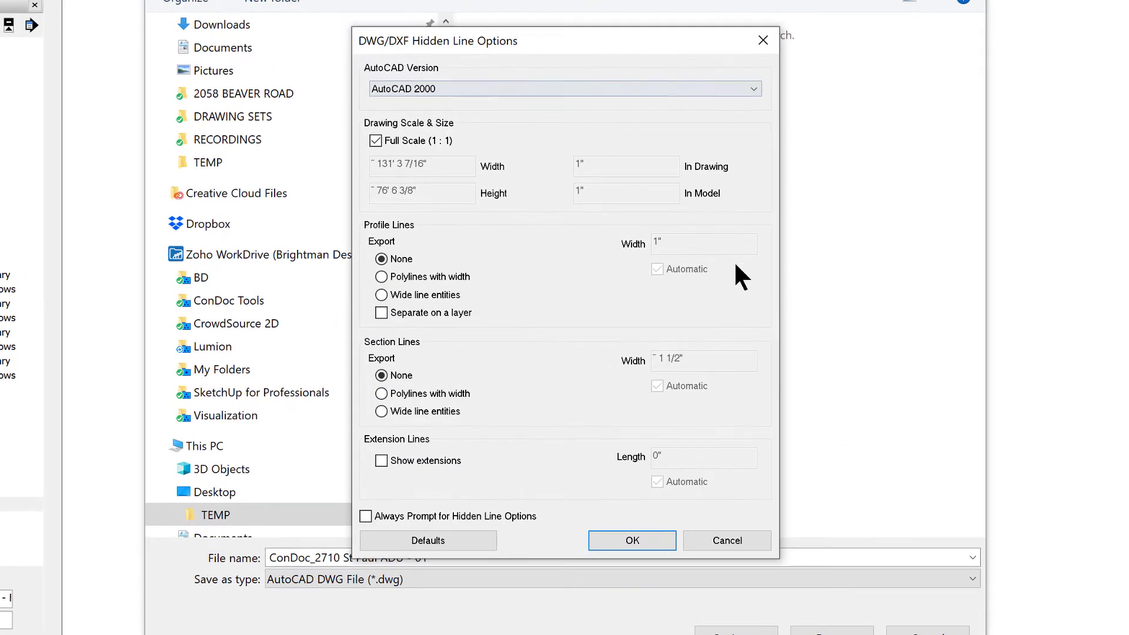
pyautogui.click(420, 86)
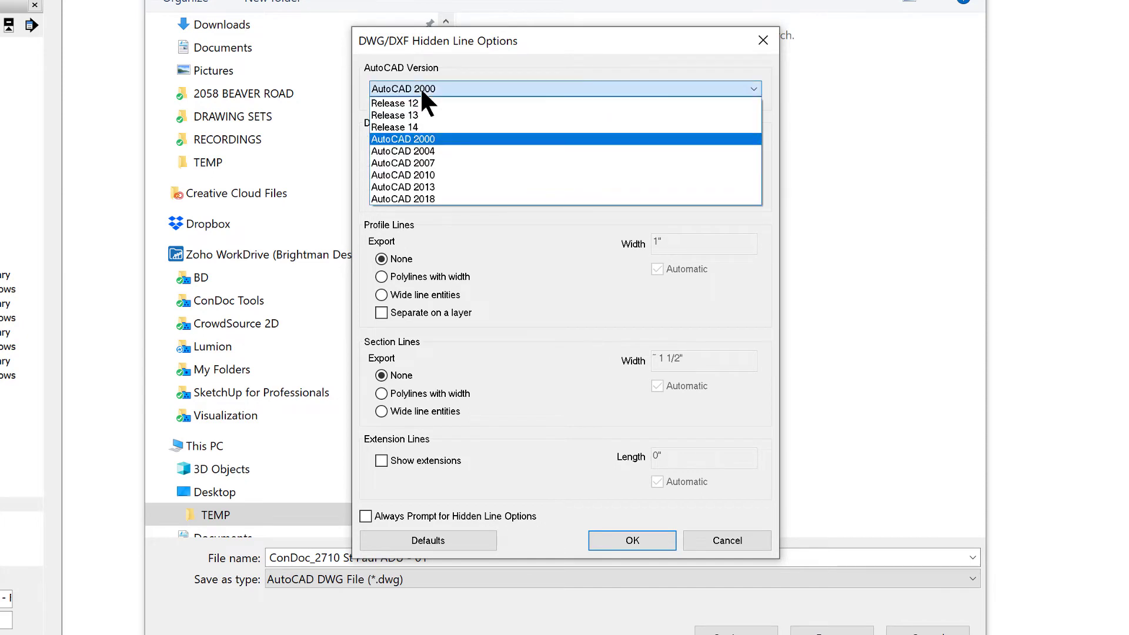
pyautogui.click(426, 139)
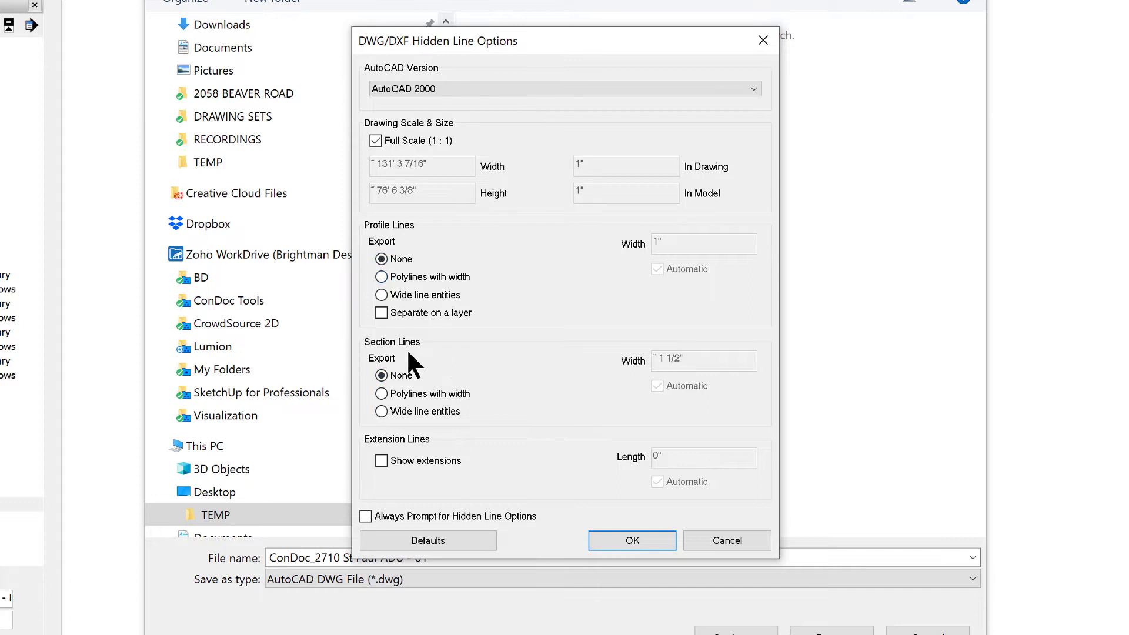
pyautogui.click(382, 393)
pyautogui.click(388, 376)
pyautogui.click(614, 538)
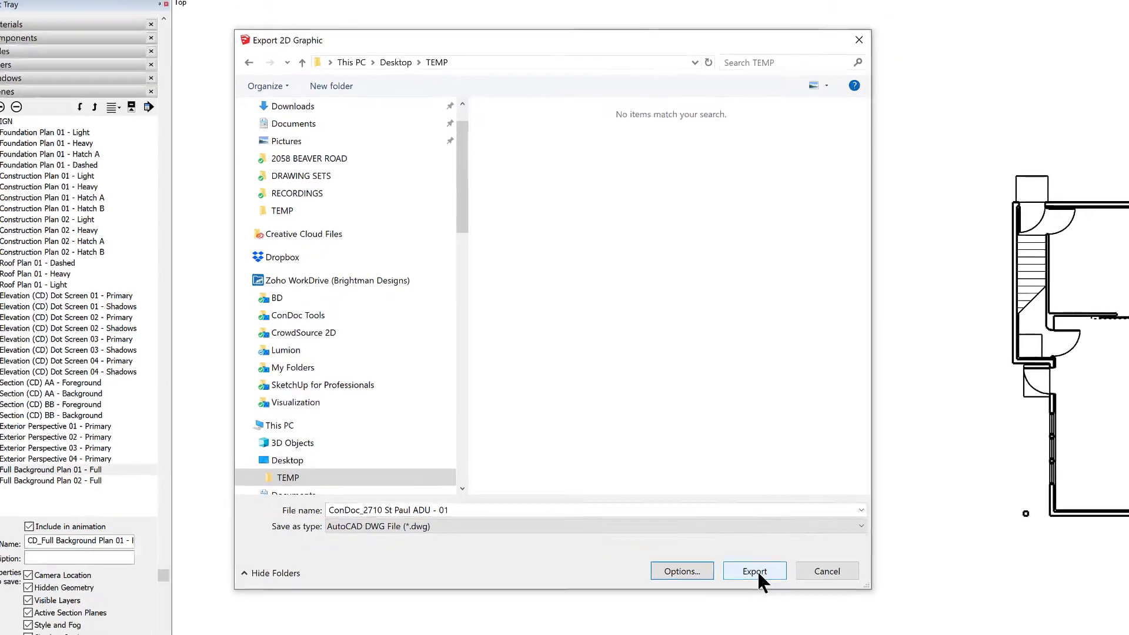
pyautogui.click(759, 574)
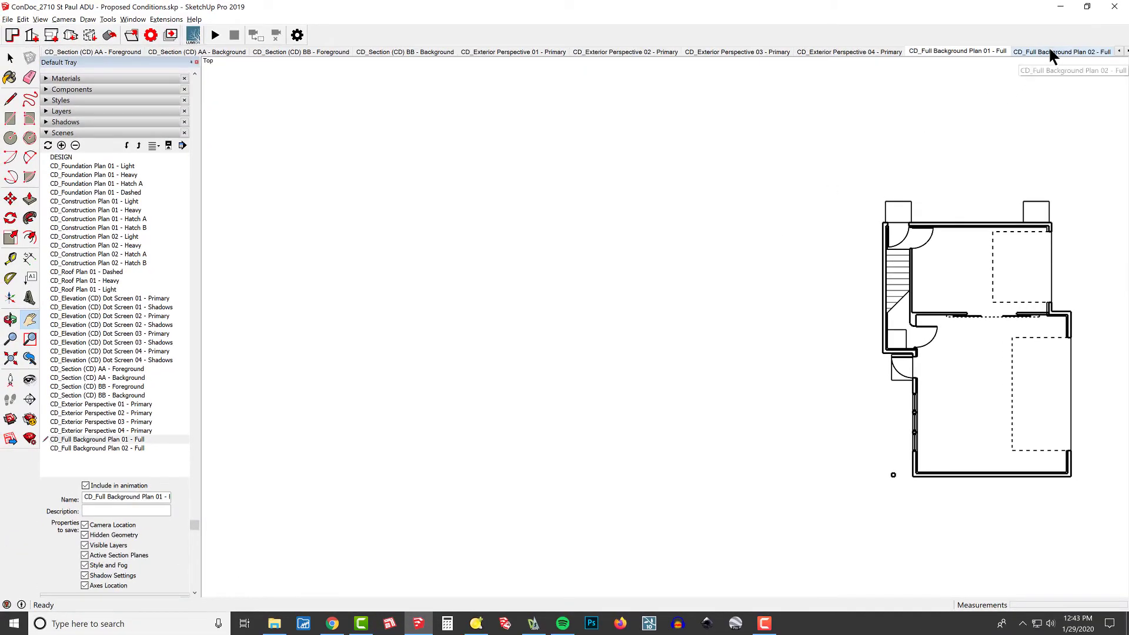
pyautogui.click(1050, 51)
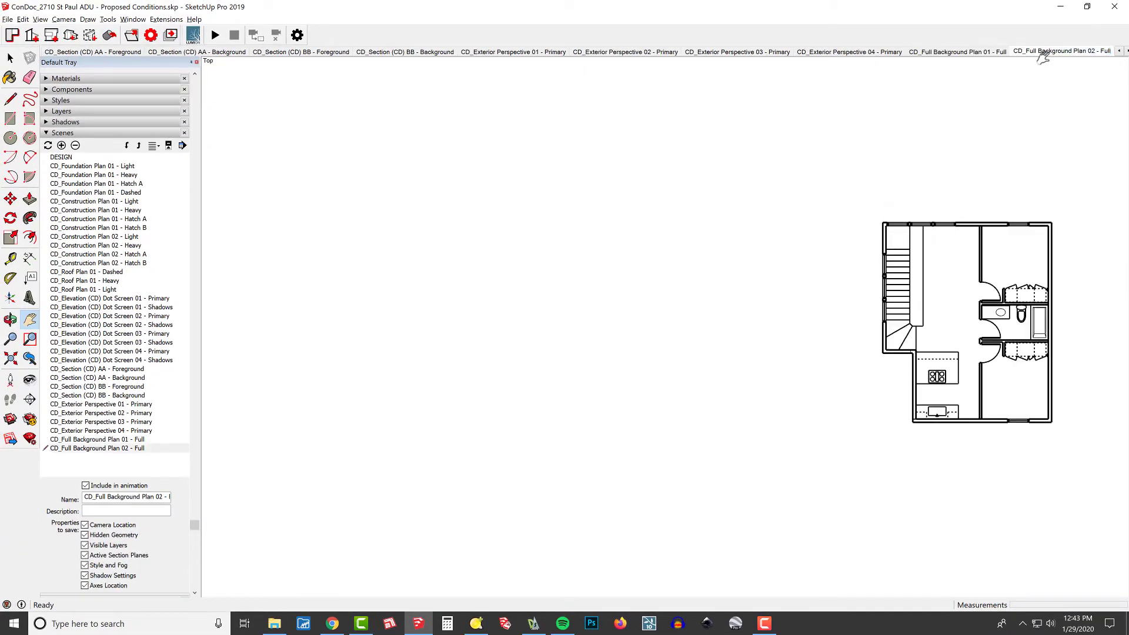
pyautogui.click(10, 21)
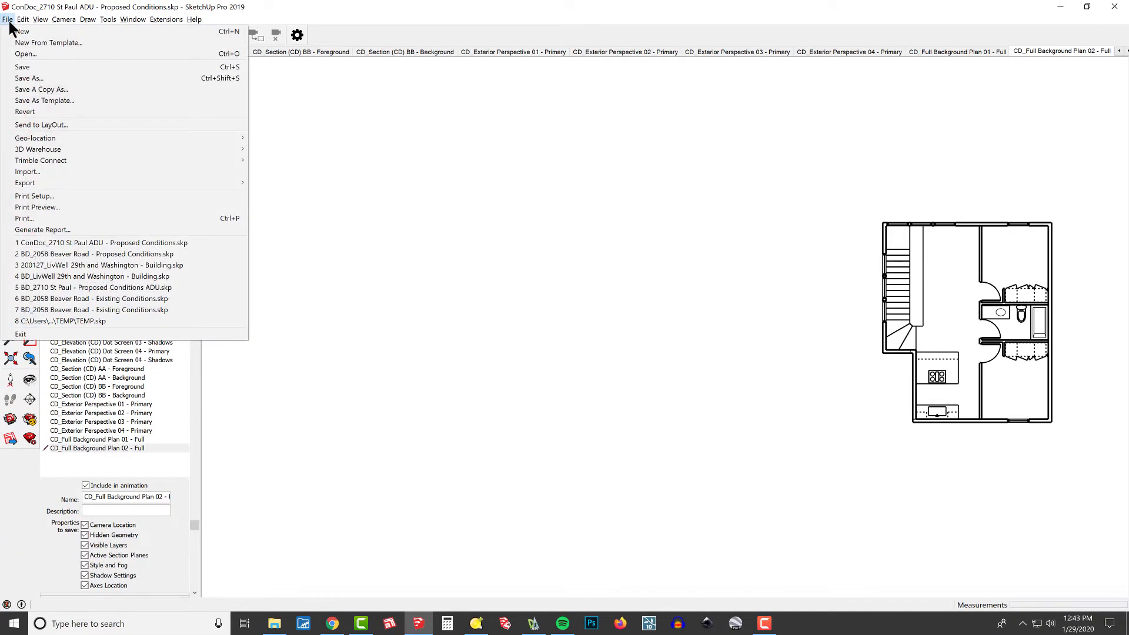
pyautogui.moveTo(32, 182)
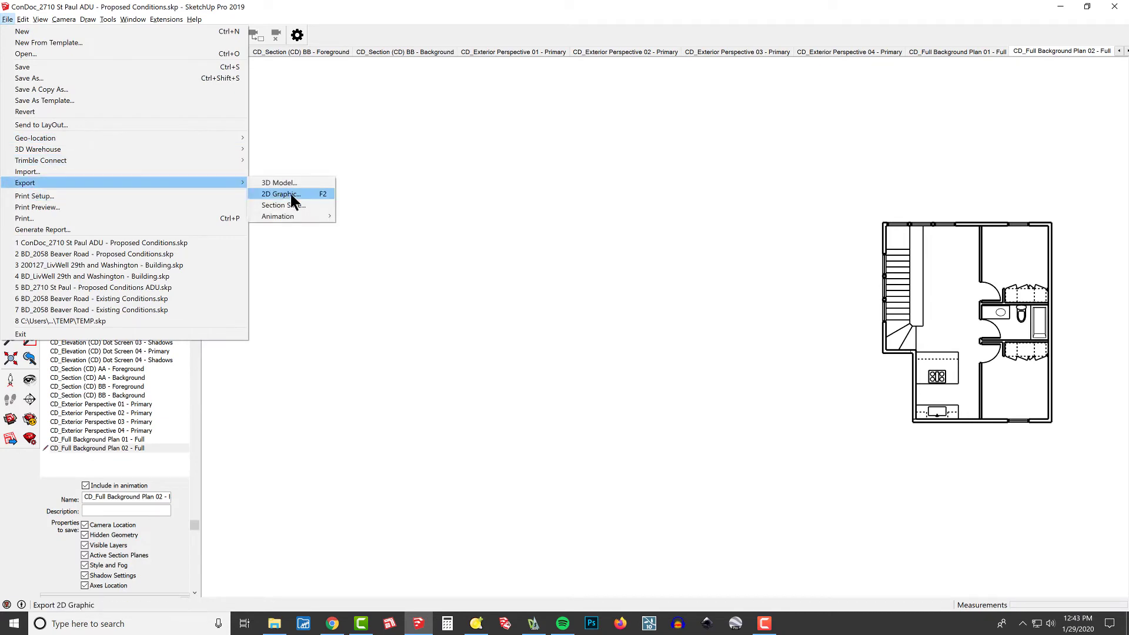
pyautogui.click(291, 194)
pyautogui.click(471, 162)
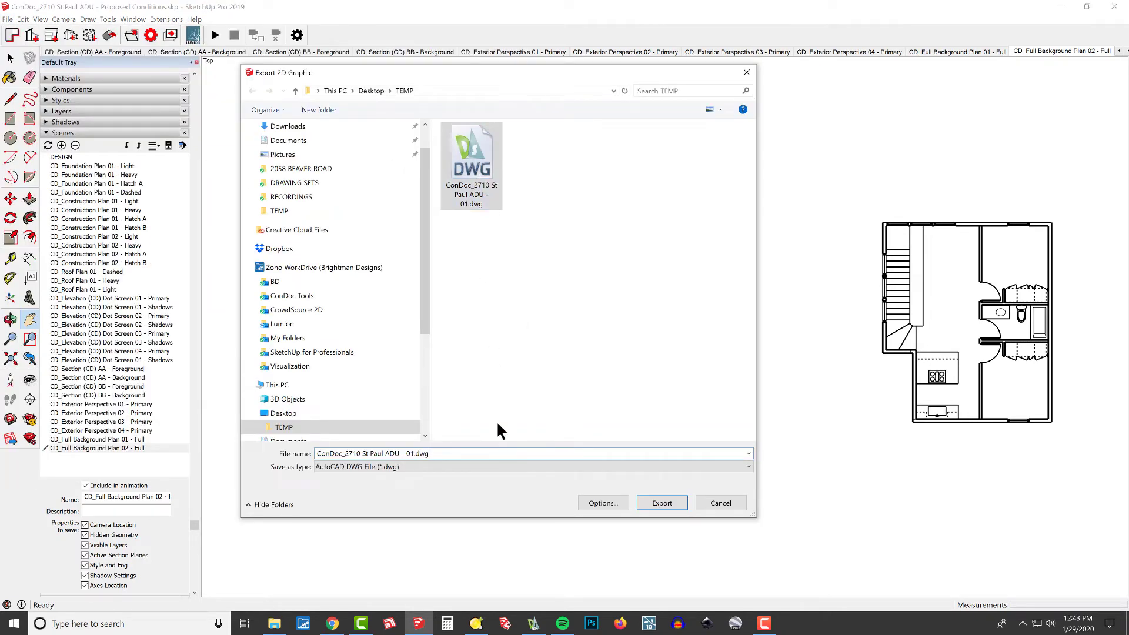
pyautogui.press('BackSpace')
pyautogui.press('BackSpace')
pyautogui.press('BackSpace')
pyautogui.press('BackSpace')
pyautogui.press('BackSpace')
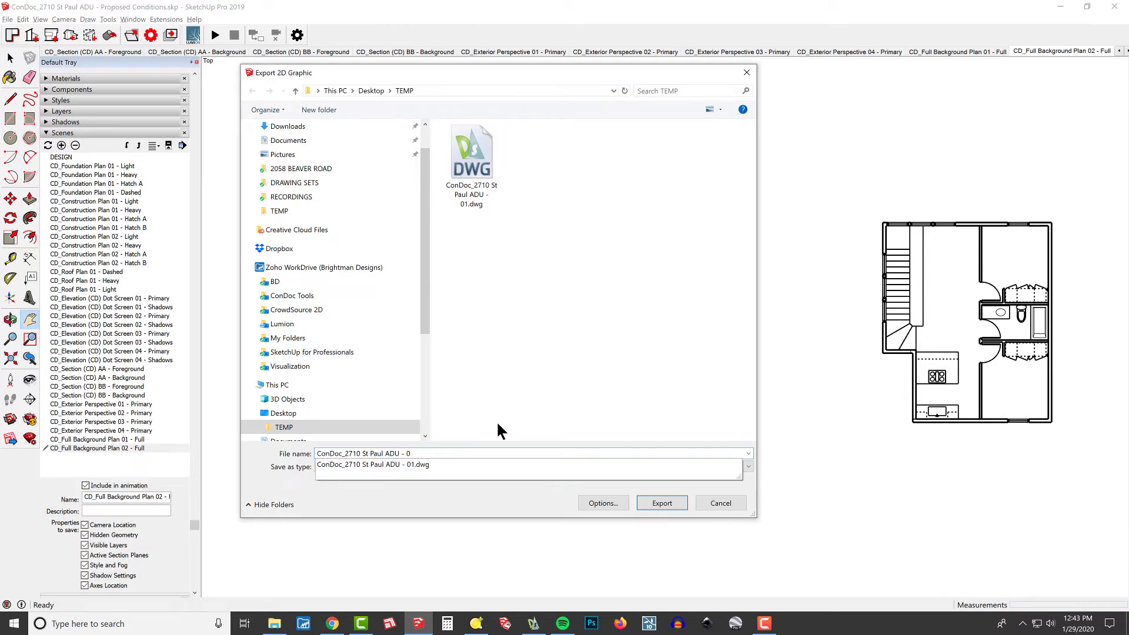
pyautogui.write('2')
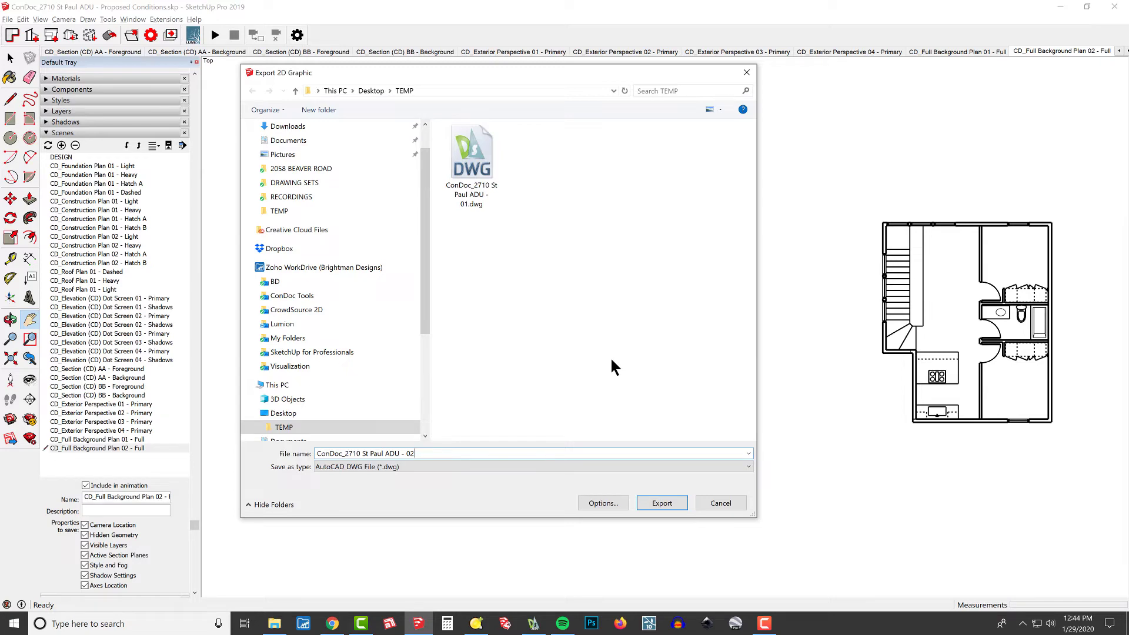
pyautogui.press('Return')
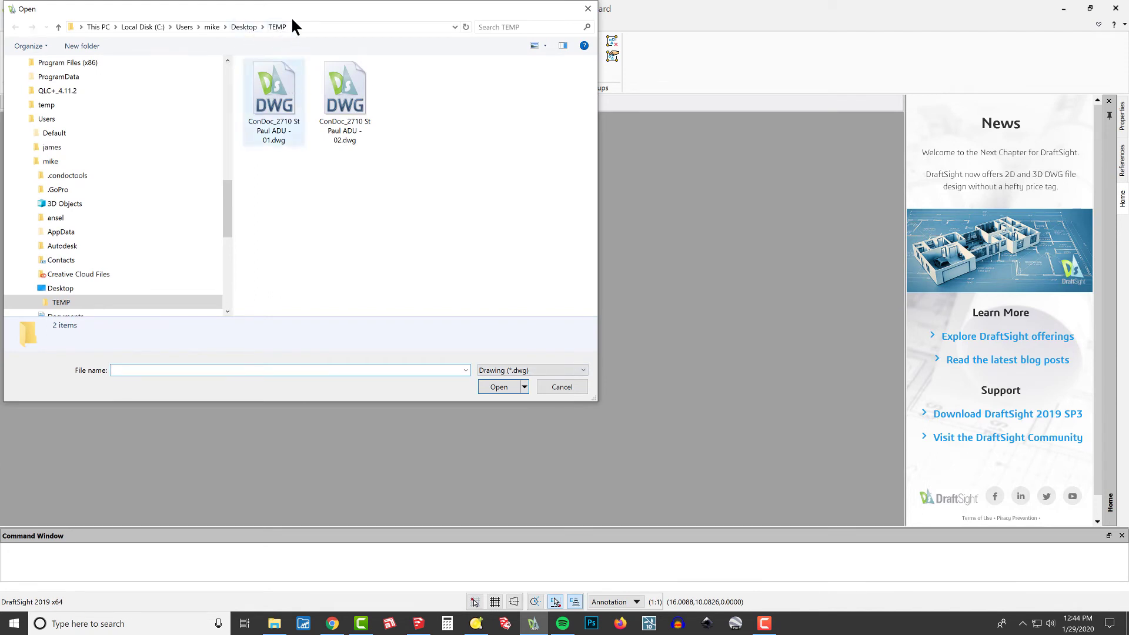
pyautogui.click(274, 94)
pyautogui.keyDown('ctrl'); pyautogui.click(345, 97); pyautogui.keyUp('ctrl')
pyautogui.click(498, 387)
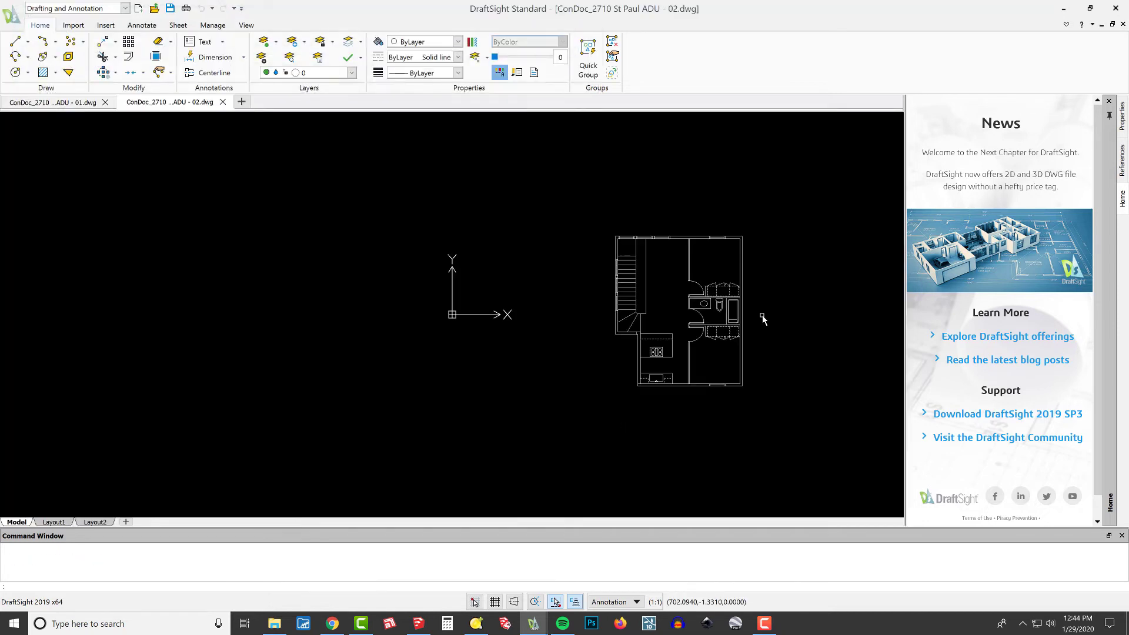
pyautogui.click(32, 105)
# Zoom to extents on the 01 plan and inspect the selected top wall line
pyautogui.scroll(8, 635, 216)
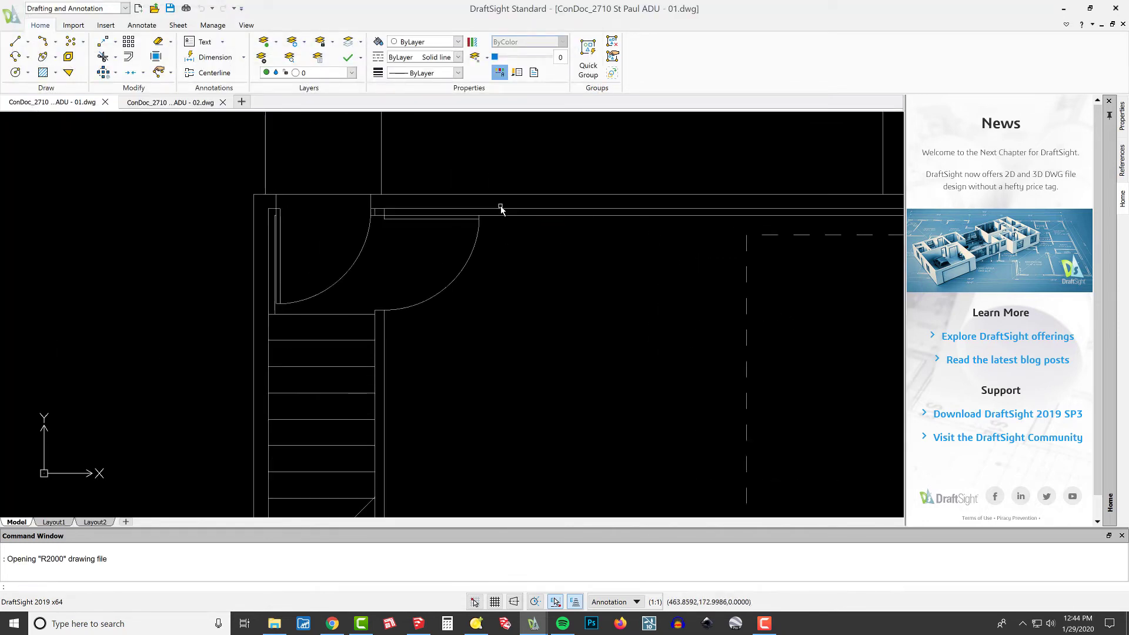
pyautogui.write('z')
pyautogui.press('Return')
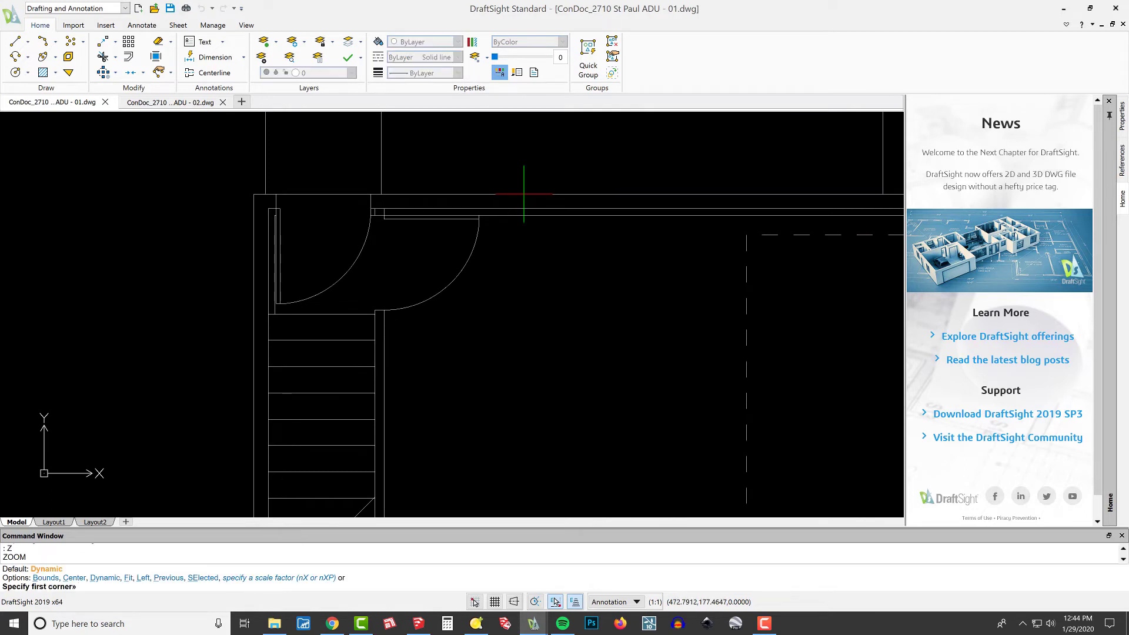
pyautogui.write('E')
pyautogui.press('Return')
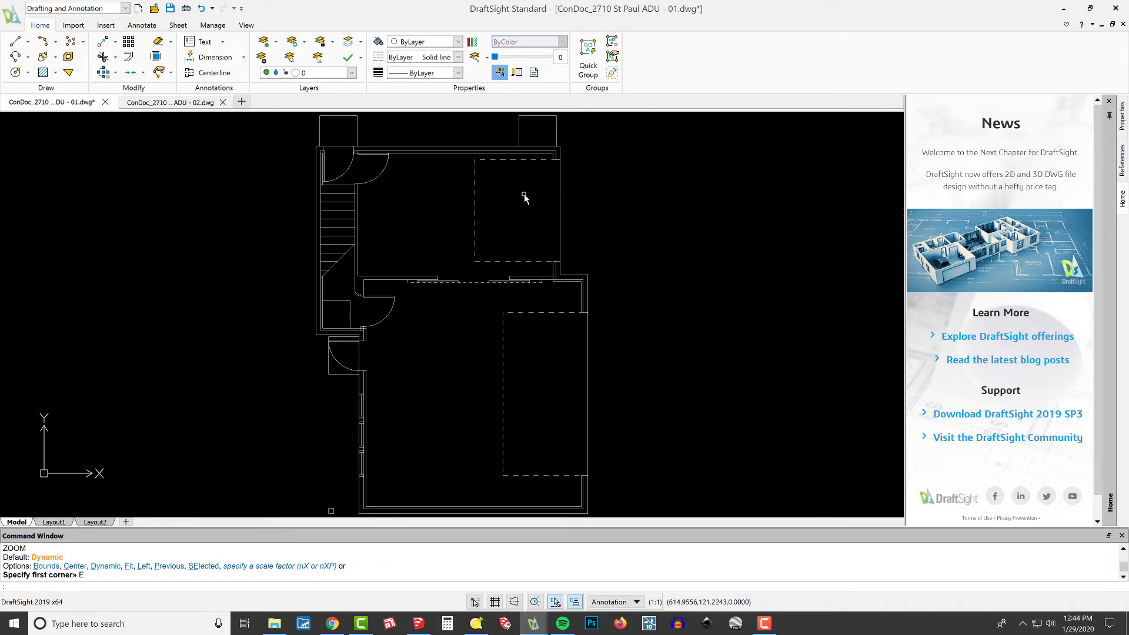
pyautogui.scroll(5, 371, 150)
pyautogui.click(387, 138)
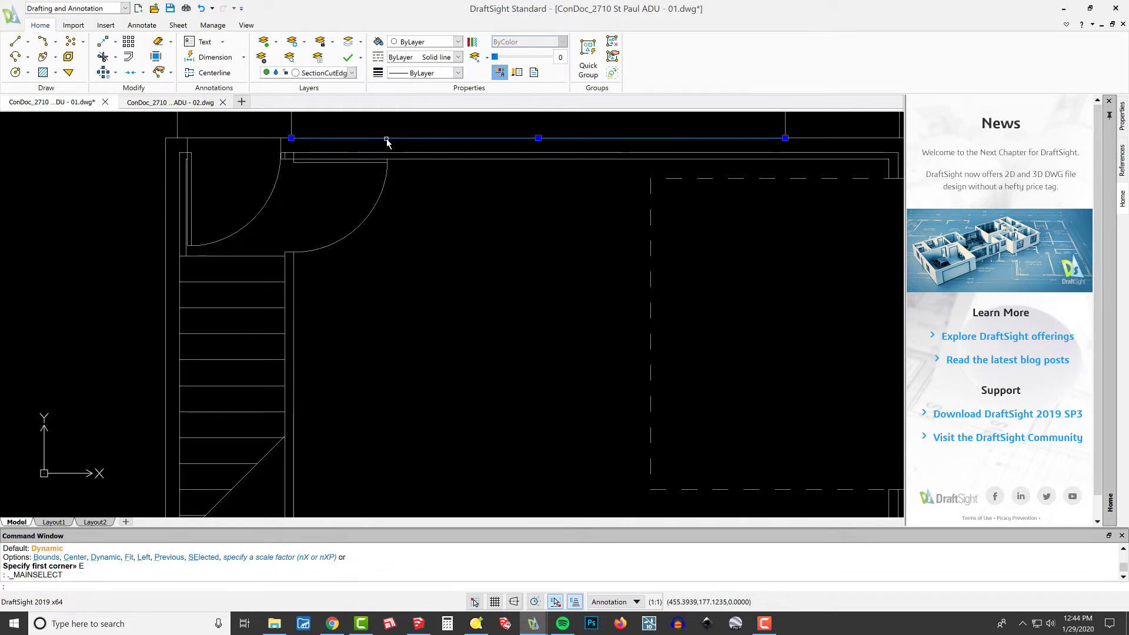
pyautogui.moveTo(418, 206)
pyautogui.mouseDown(button='middle')
pyautogui.moveTo(418, 107)
pyautogui.moveTo(380, 244)
pyautogui.moveTo(411, 293)
pyautogui.mouseUp(button='middle')
pyautogui.moveTo(411, 292); pyautogui.dragTo(399, 280)
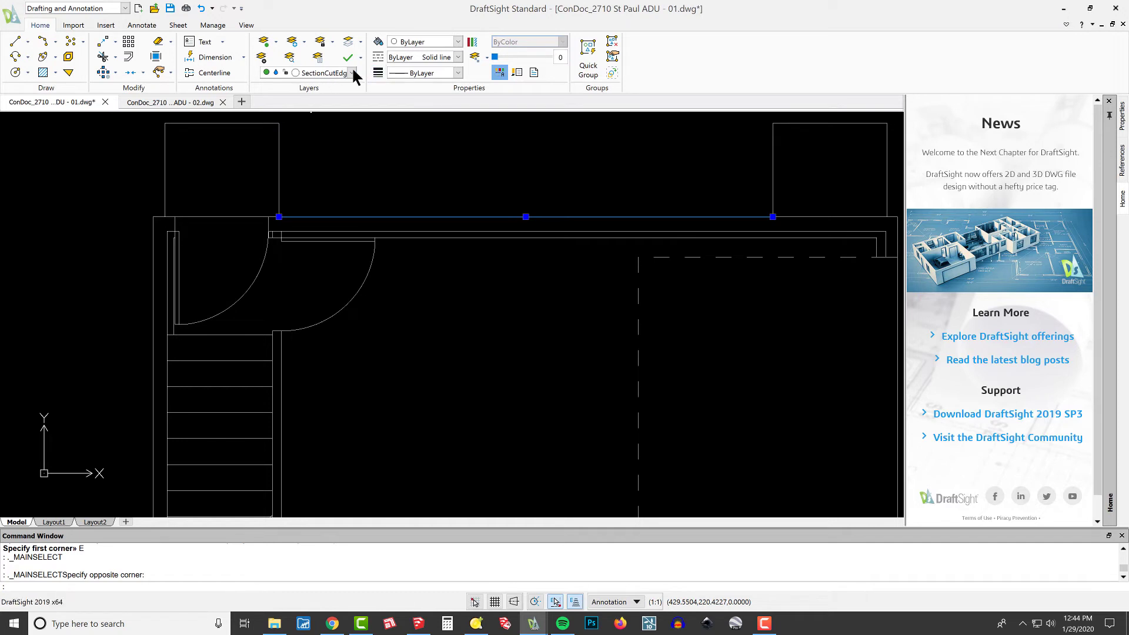
pyautogui.scroll(-2, 362, 169)
pyautogui.press('Escape')
pyautogui.press('Escape')
# Select all entities and check their layers, leaving layer 0 current and the plan unchanged
pyautogui.hotkey('ctrl', 'a')
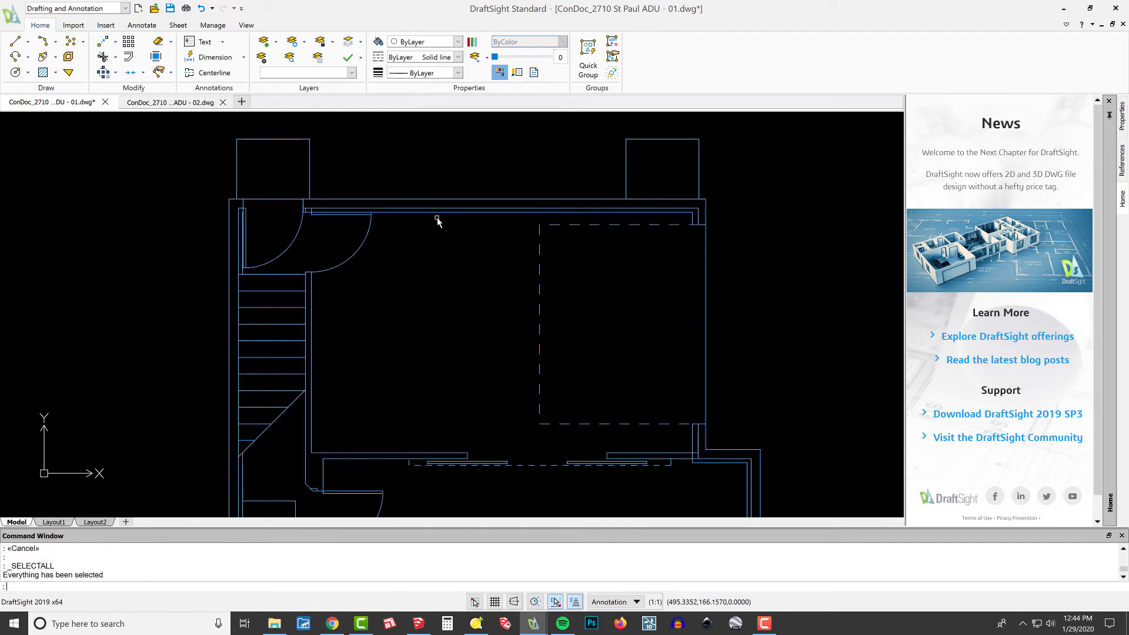
pyautogui.click(352, 73)
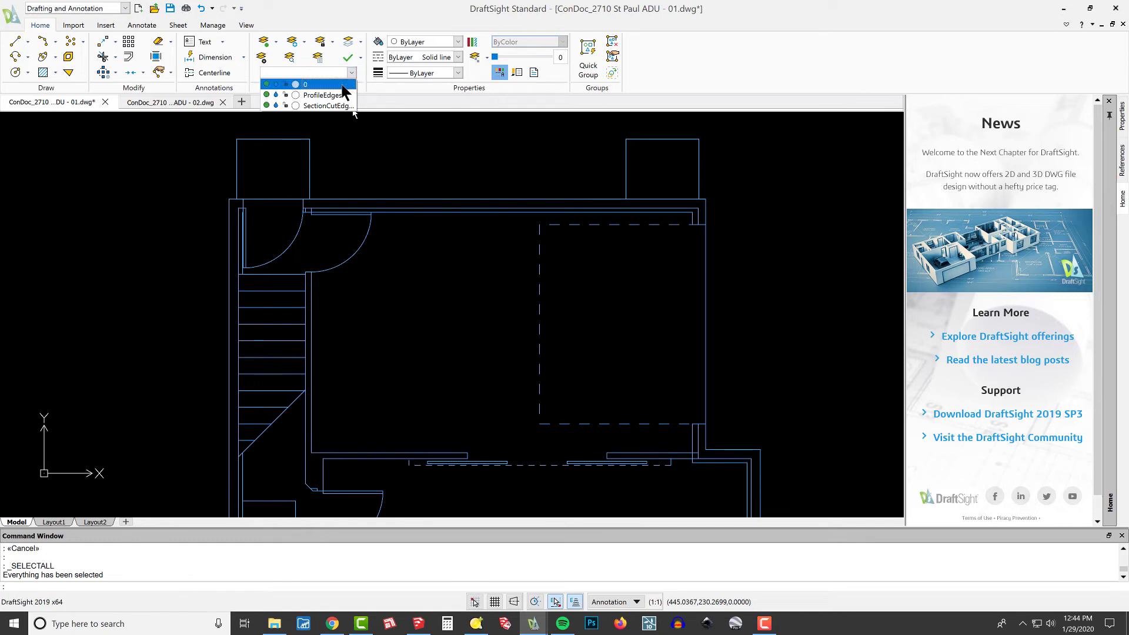
pyautogui.click(343, 86)
pyautogui.press('Escape')
pyautogui.press('Escape')
pyautogui.press('Escape')
pyautogui.scroll(-3, 466, 217)
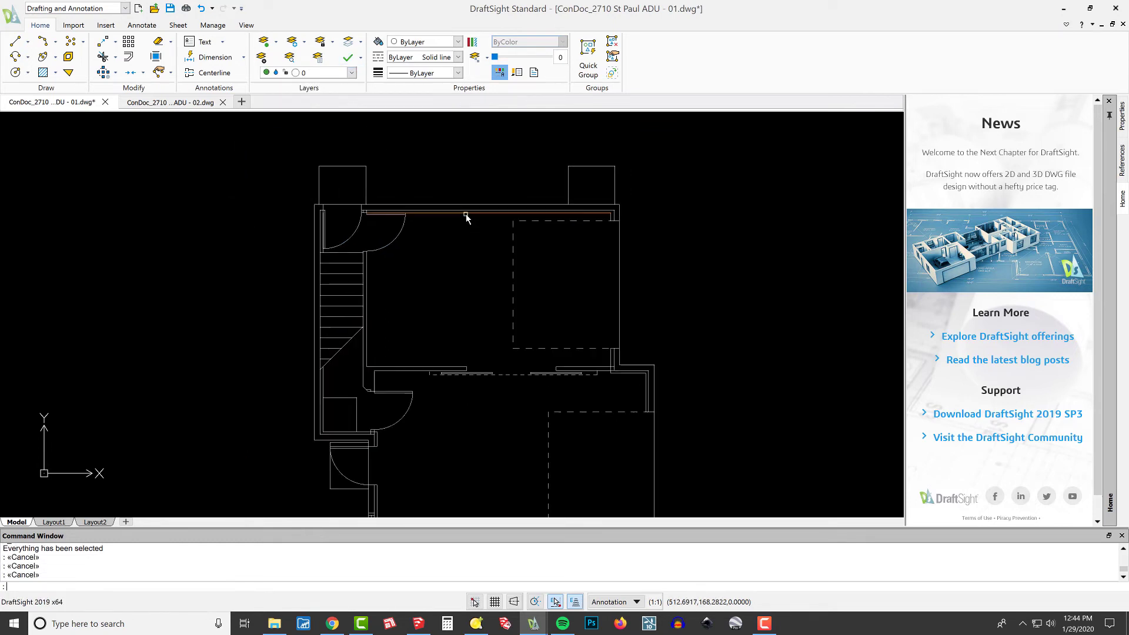
pyautogui.moveTo(466, 217)
pyautogui.mouseDown(button='middle')
pyautogui.moveTo(456, 303)
pyautogui.moveTo(459, 260)
pyautogui.moveTo(465, 278)
pyautogui.mouseUp(button='middle')
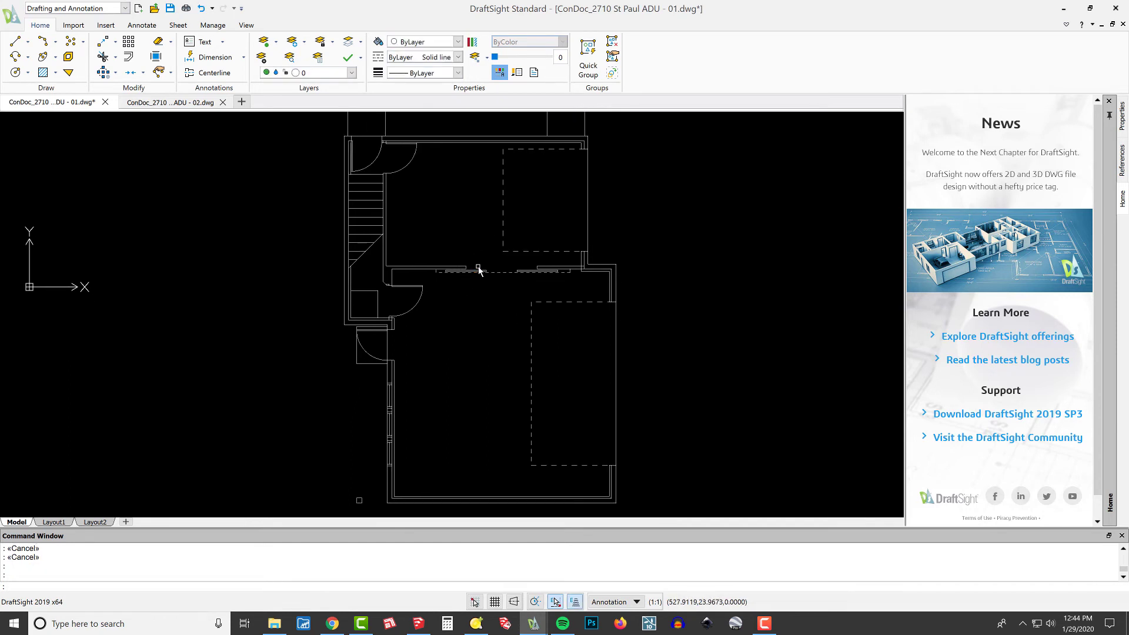
pyautogui.scroll(-2, 478, 270)
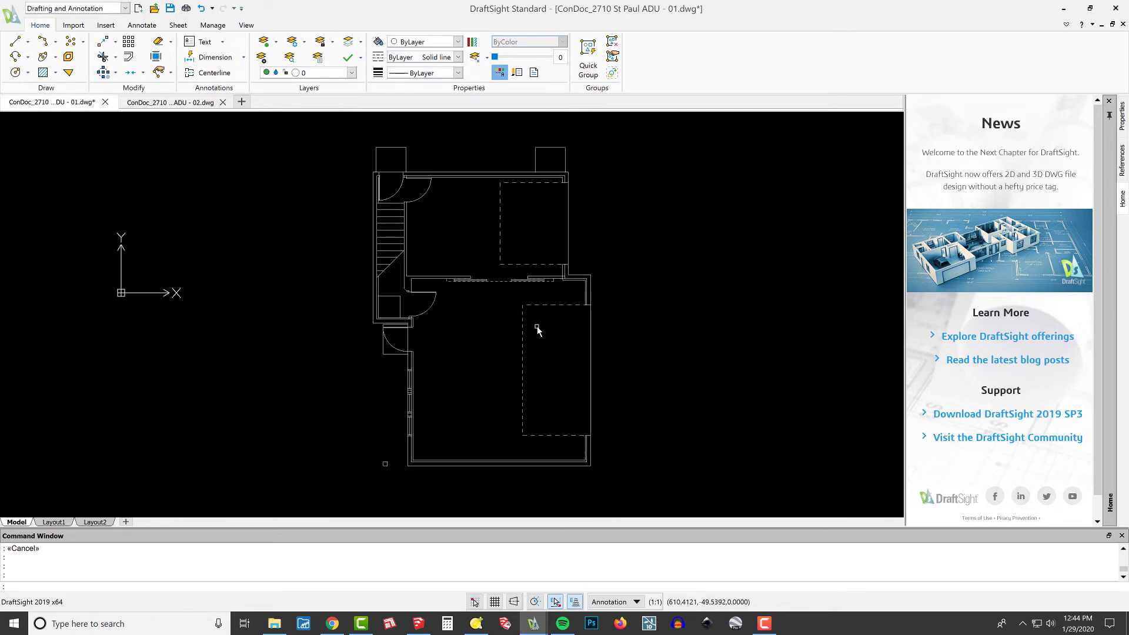
pyautogui.hotkey('ctrl', 'Tab')
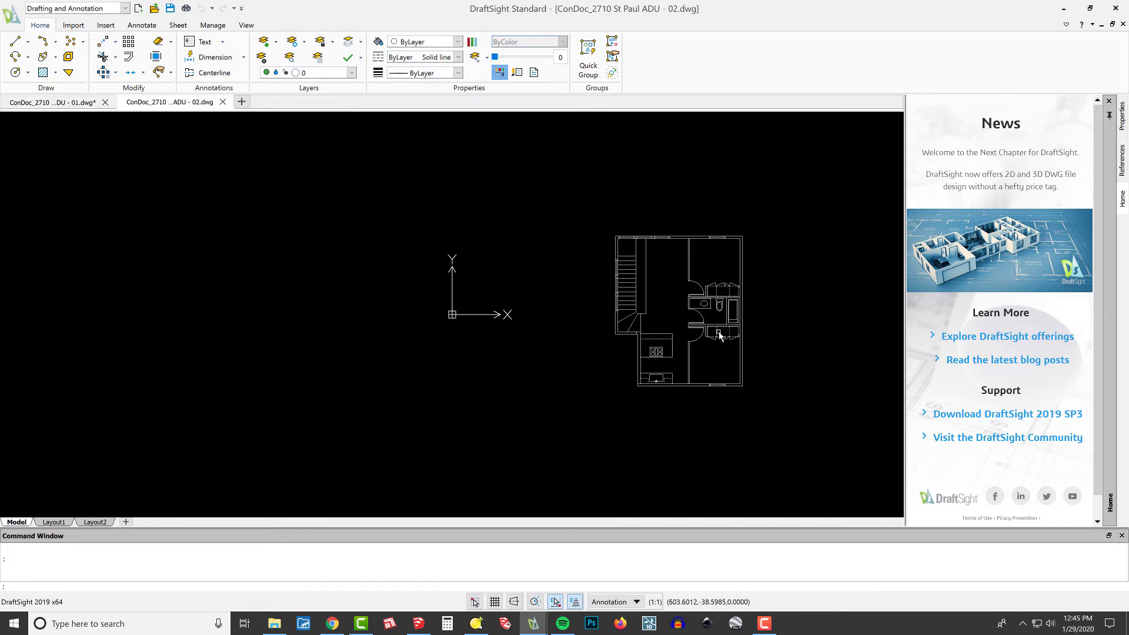
pyautogui.scroll(3, 715, 324)
pyautogui.moveTo(638, 292); pyautogui.dragTo(580, 310, button='middle')
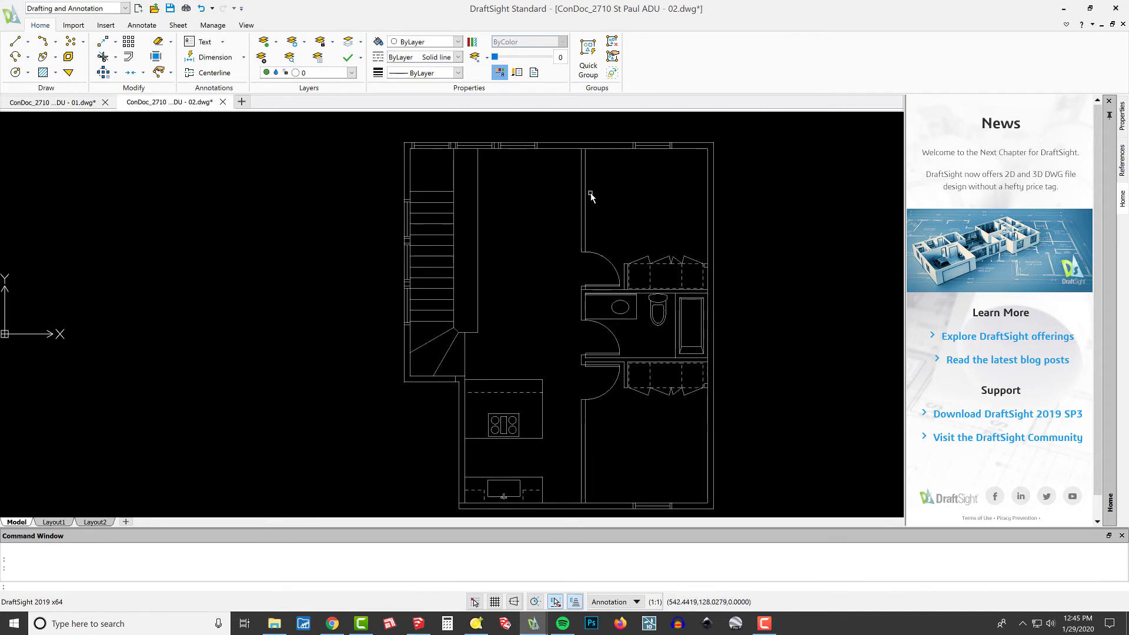
pyautogui.scroll(3, 590, 188)
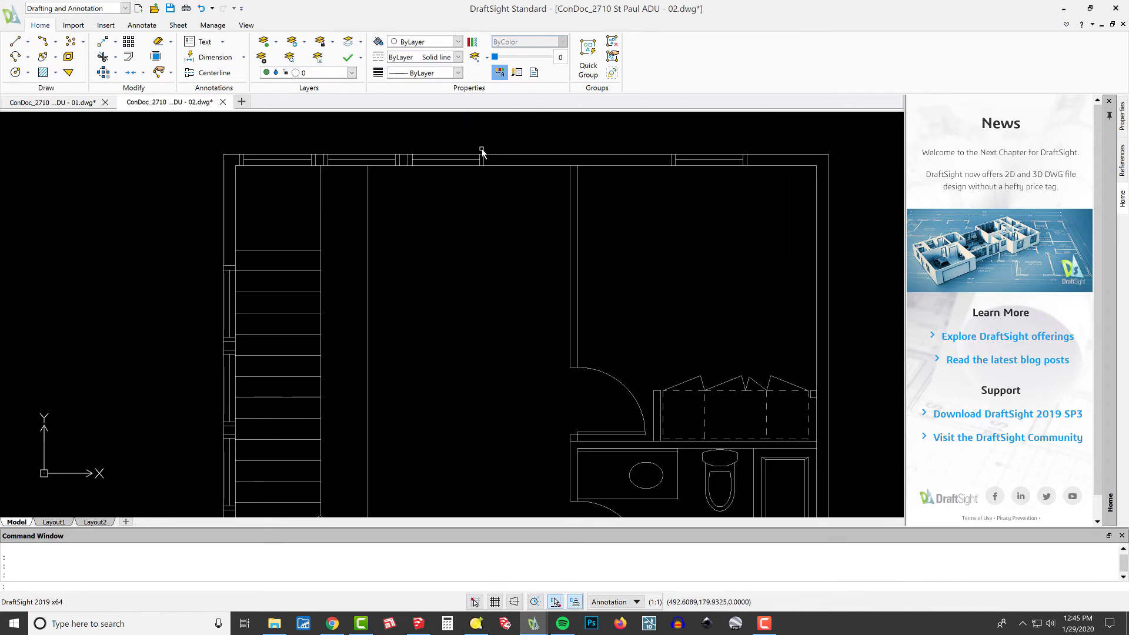
pyautogui.scroll(-4, 542, 231)
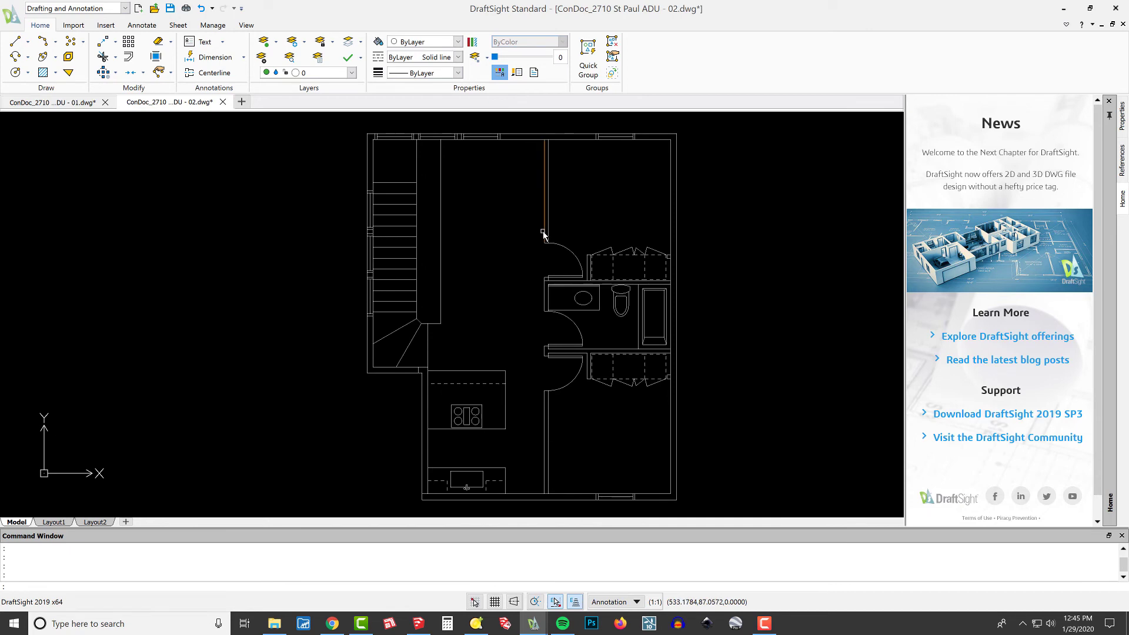